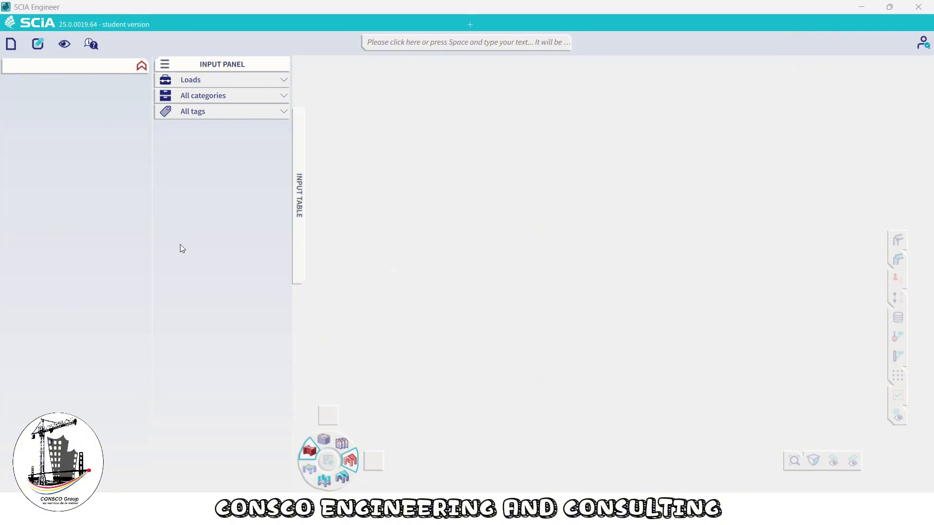
Start a new project
click(12, 45)
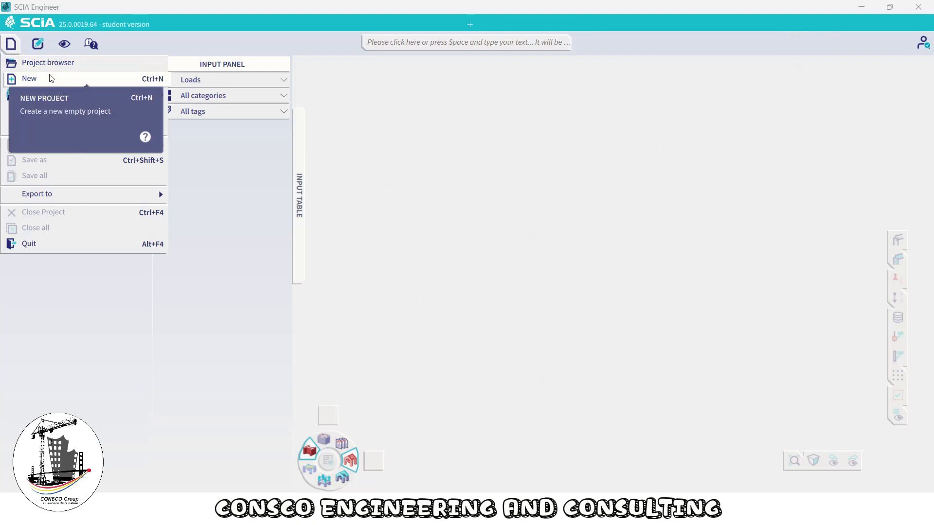
click(122, 83)
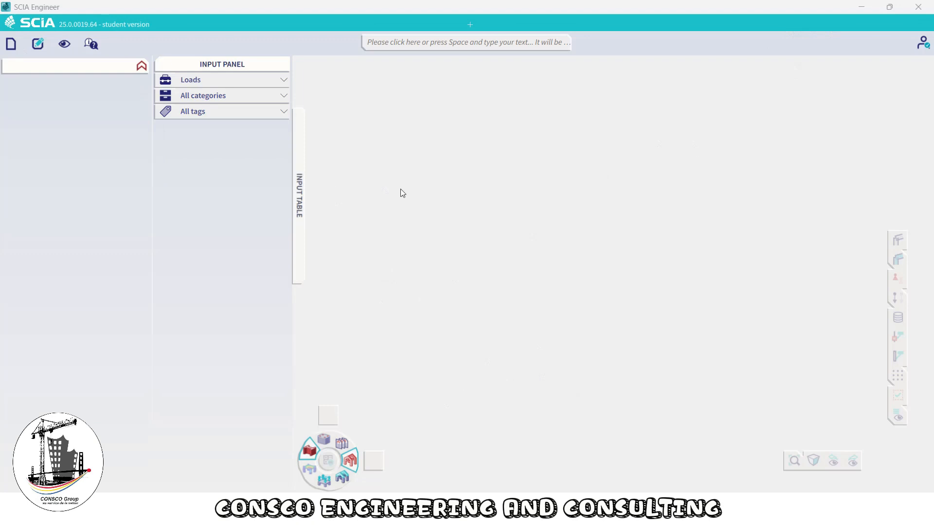
click(12, 44)
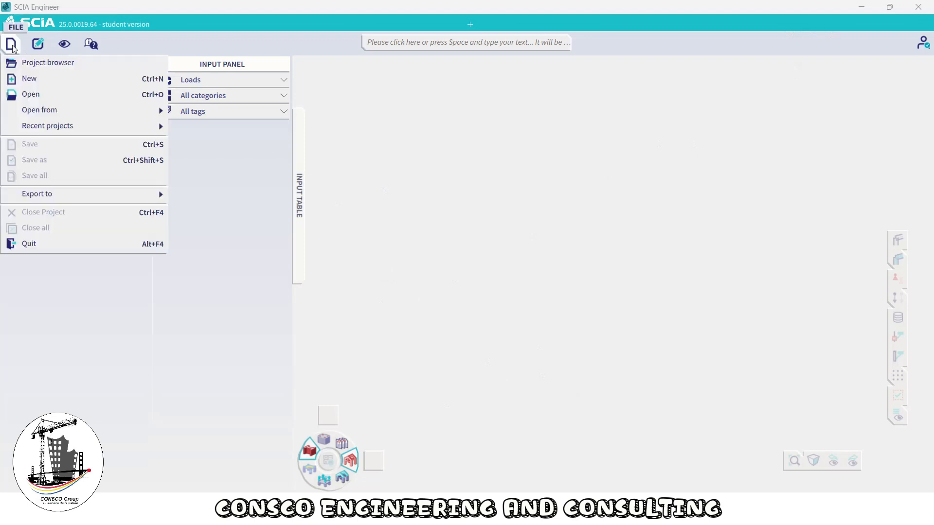
click(11, 45)
click(11, 45)
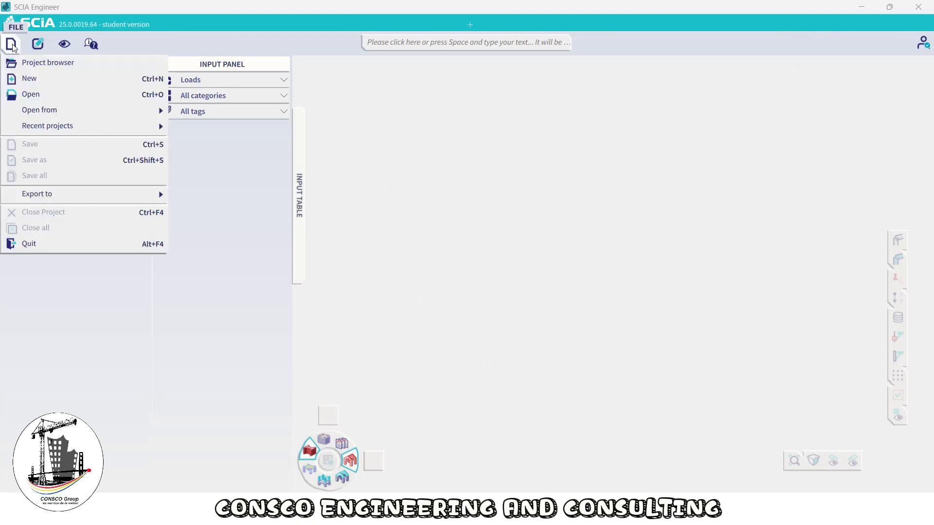
click(28, 77)
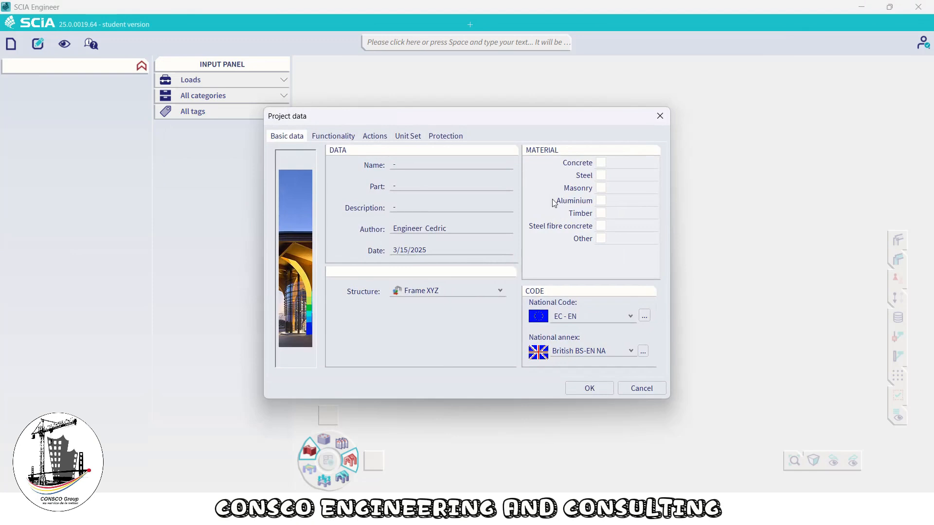
Name the project Frame Steel Structure and set the structure type to General XYZ
click(415, 166)
text(Frame Steel Structure)
click(445, 292)
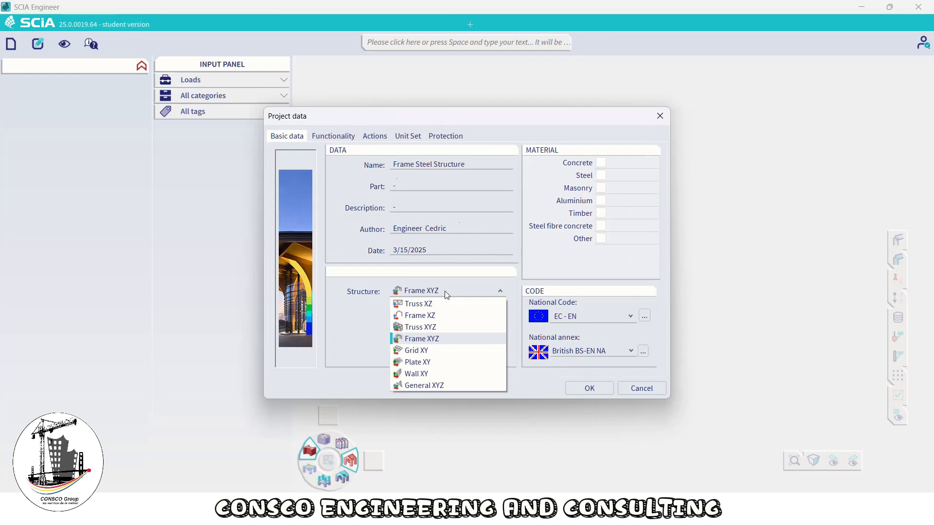
click(434, 387)
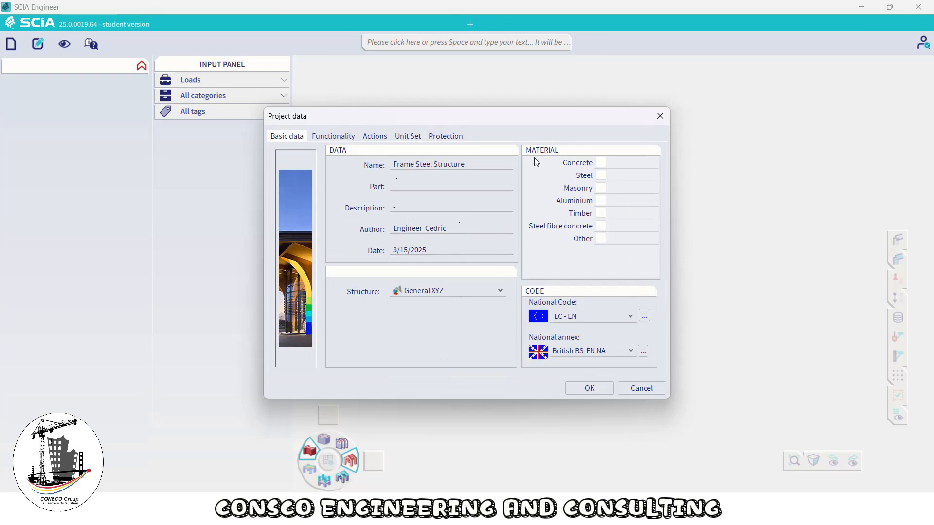
Enable steel as the project material with grade S 235
click(601, 176)
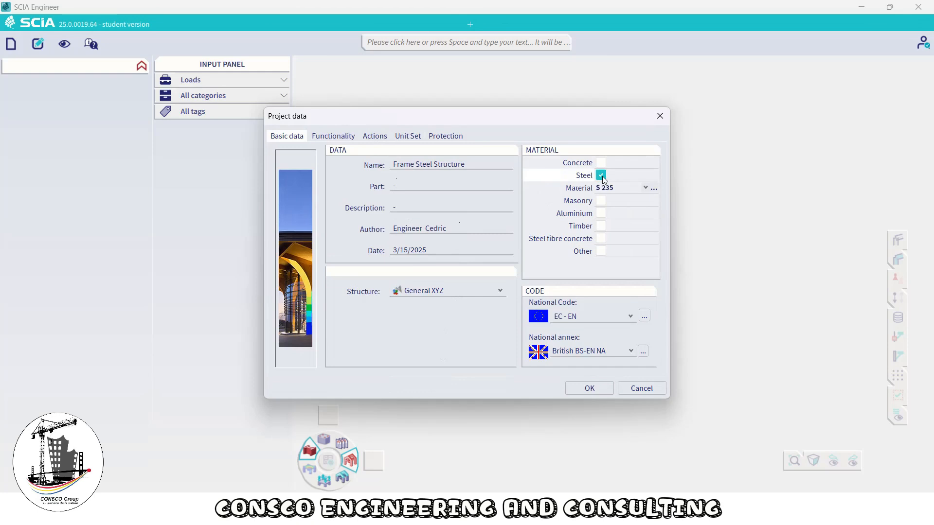
click(642, 186)
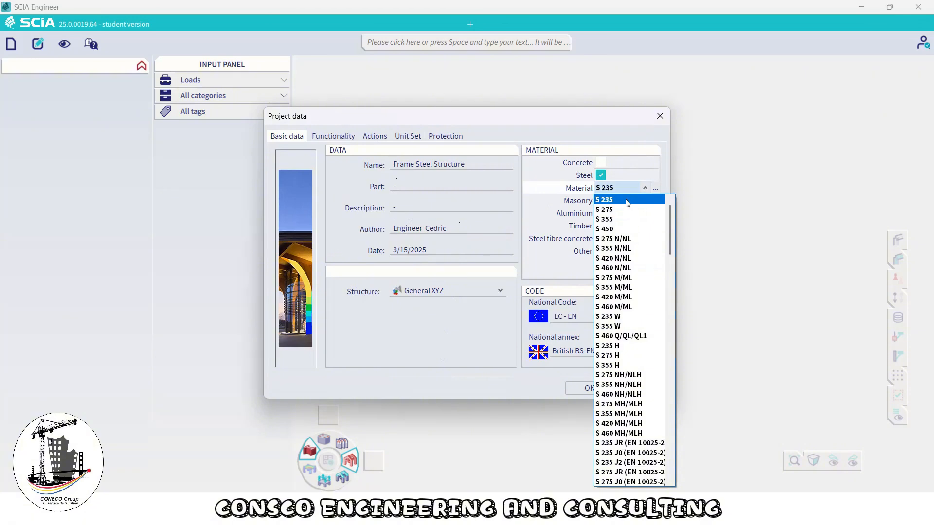
click(548, 199)
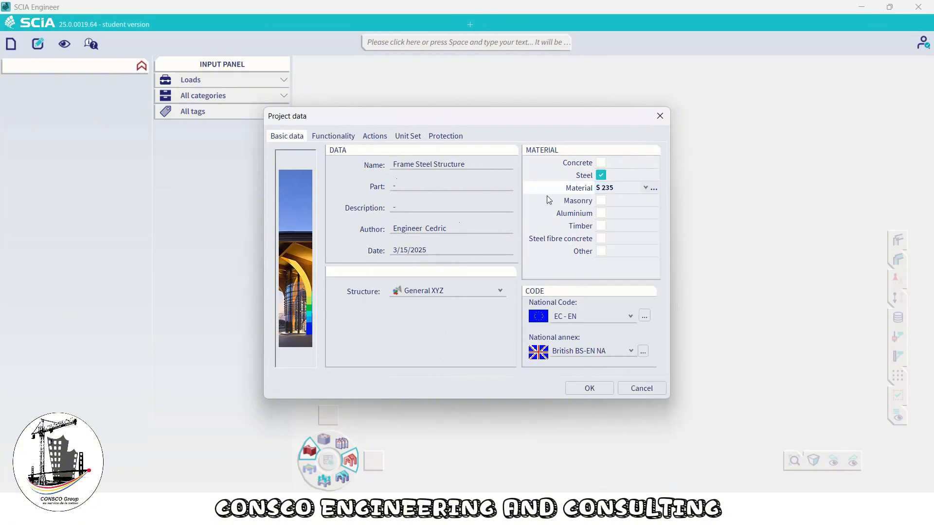
Examine the national annex options, the codes in the project and the national codes available to add
click(582, 351)
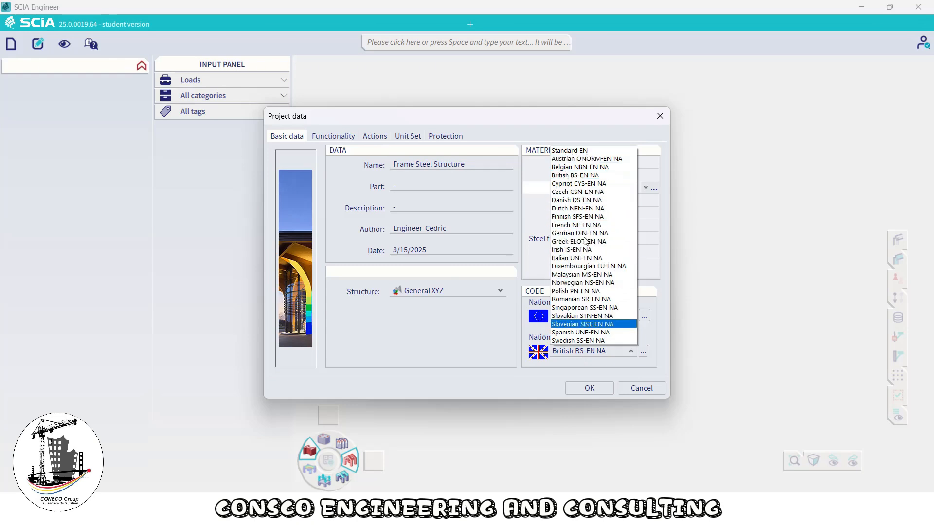
click(507, 317)
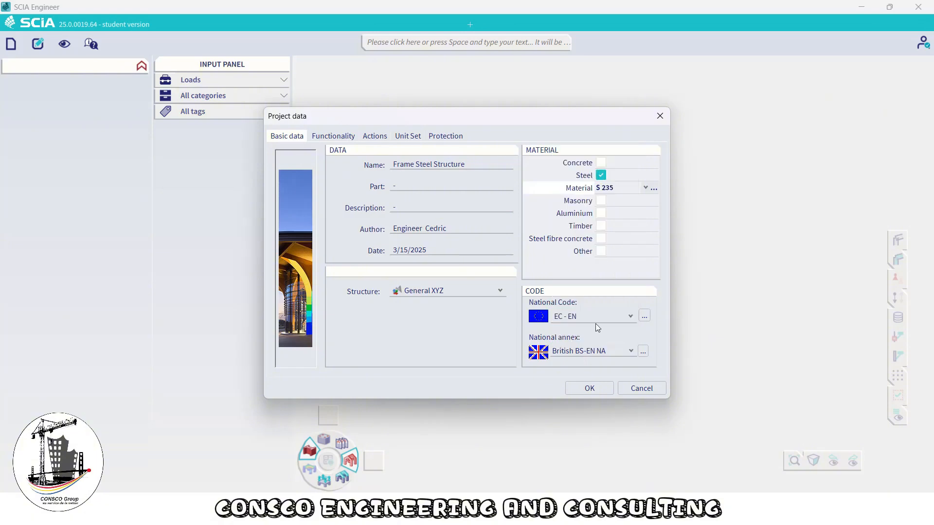
click(618, 322)
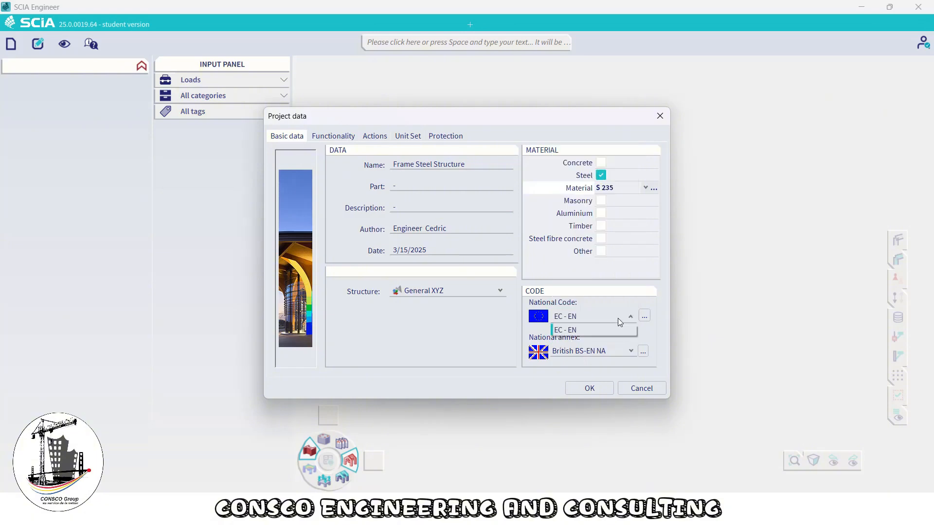
click(646, 315)
click(644, 316)
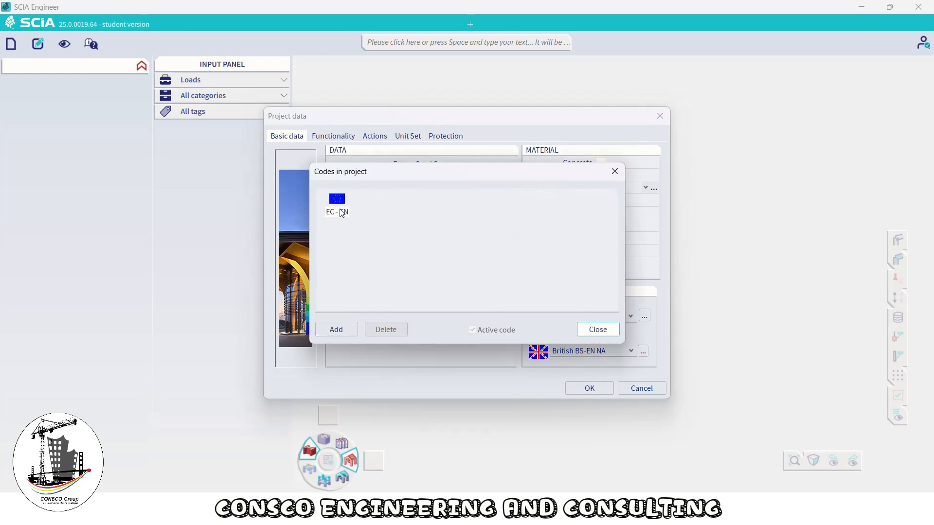
click(333, 329)
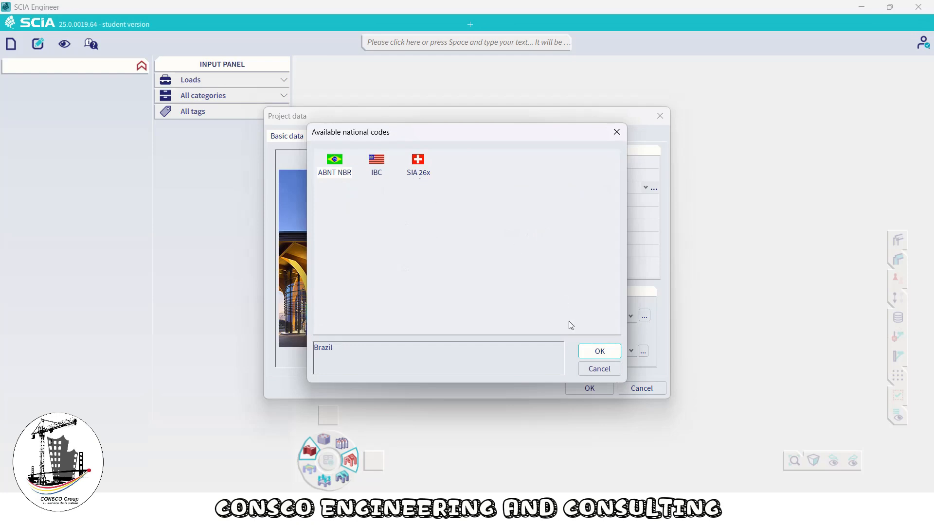
click(602, 367)
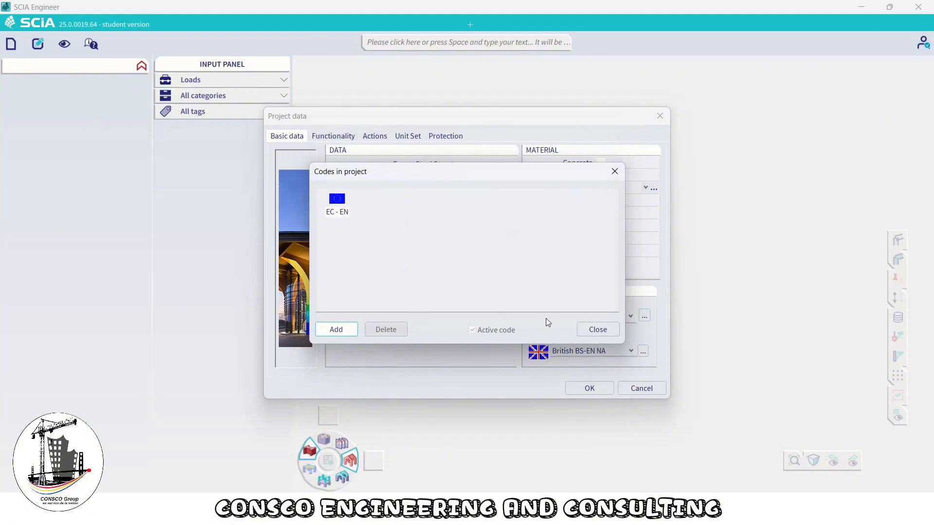
click(598, 329)
Set the national annex to Standard EN
click(588, 351)
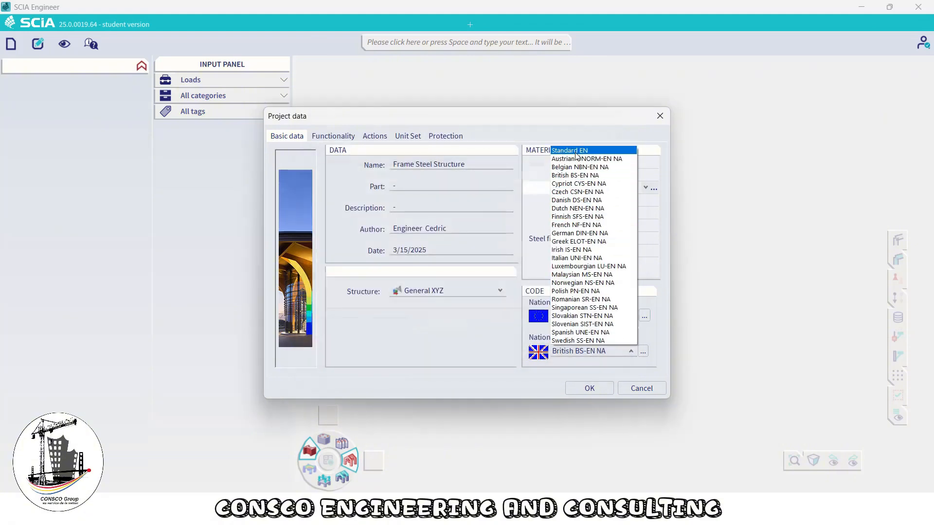
click(575, 152)
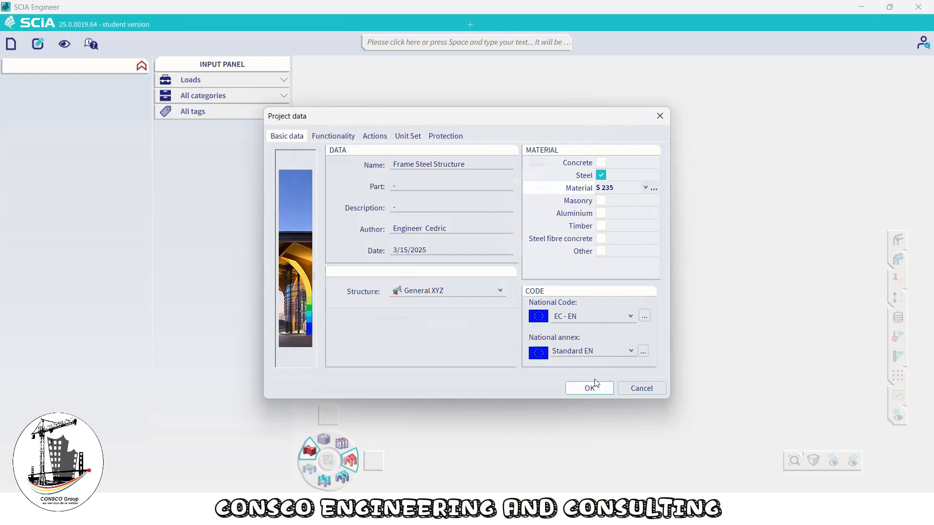
Review the functionality, actions, unit set and protection settings, then confirm the project data
click(342, 138)
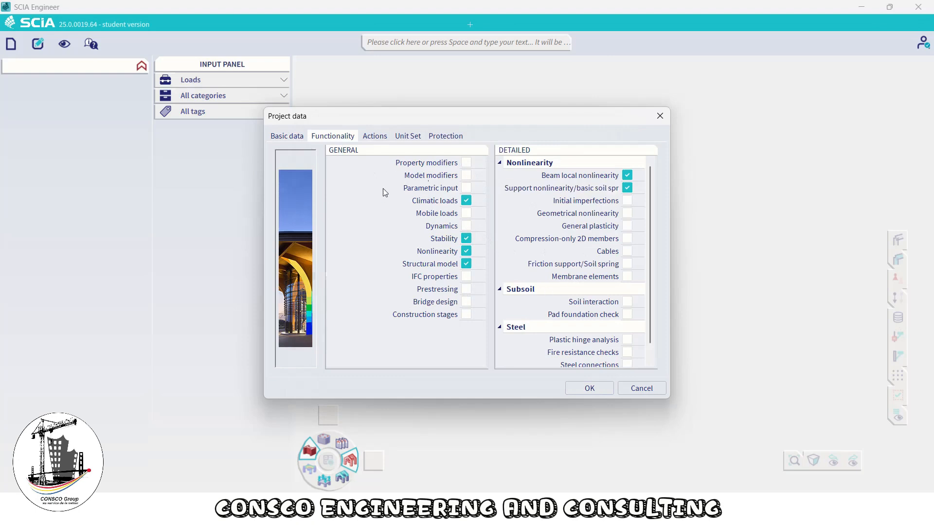
click(373, 138)
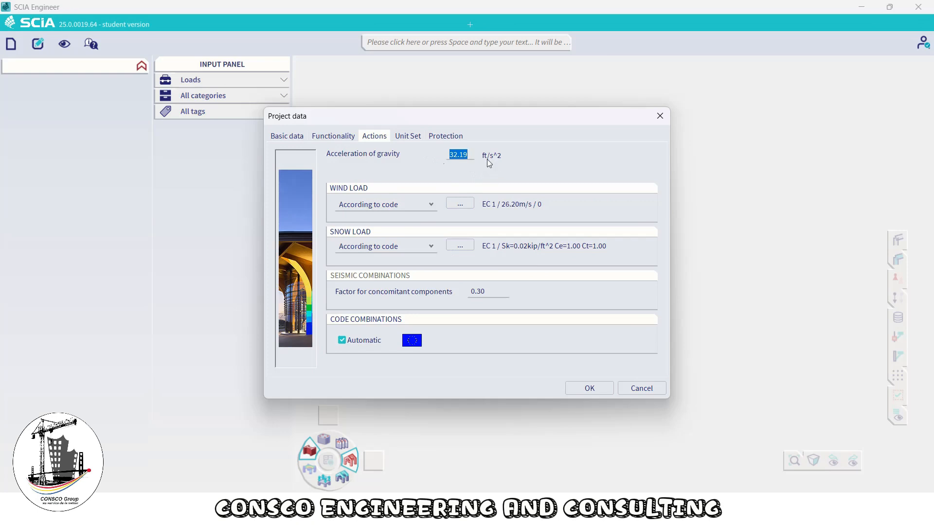
click(407, 138)
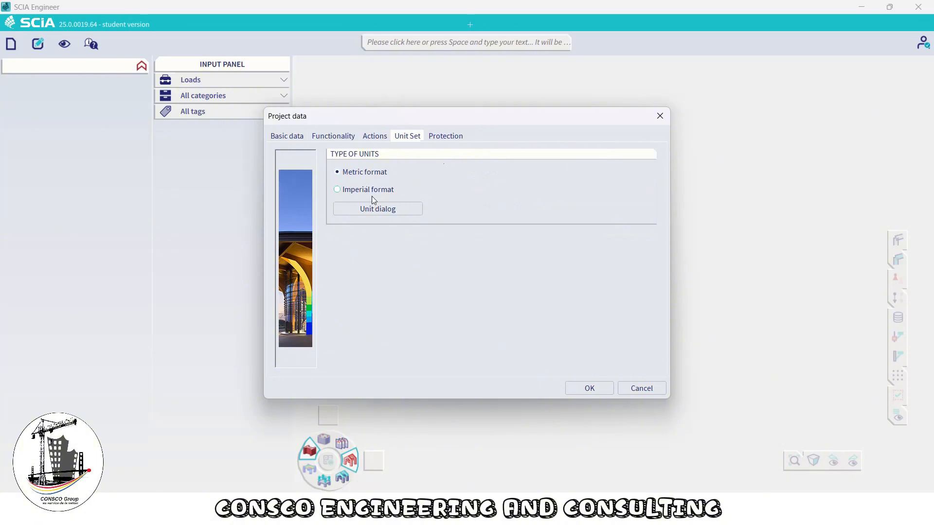
click(372, 210)
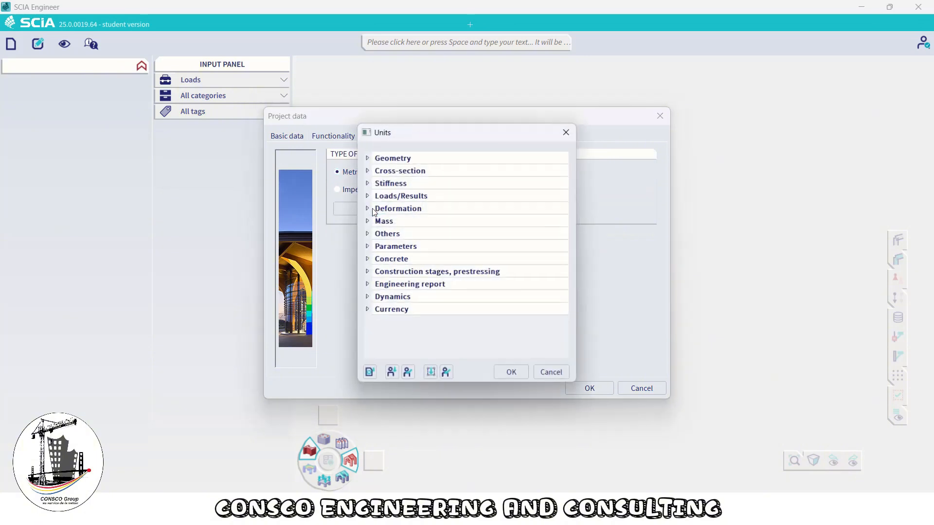
click(367, 171)
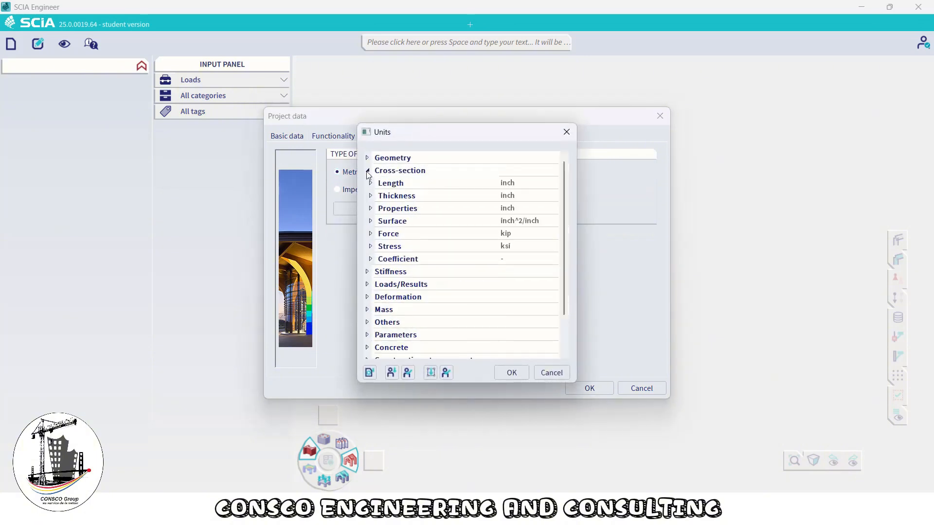
click(367, 171)
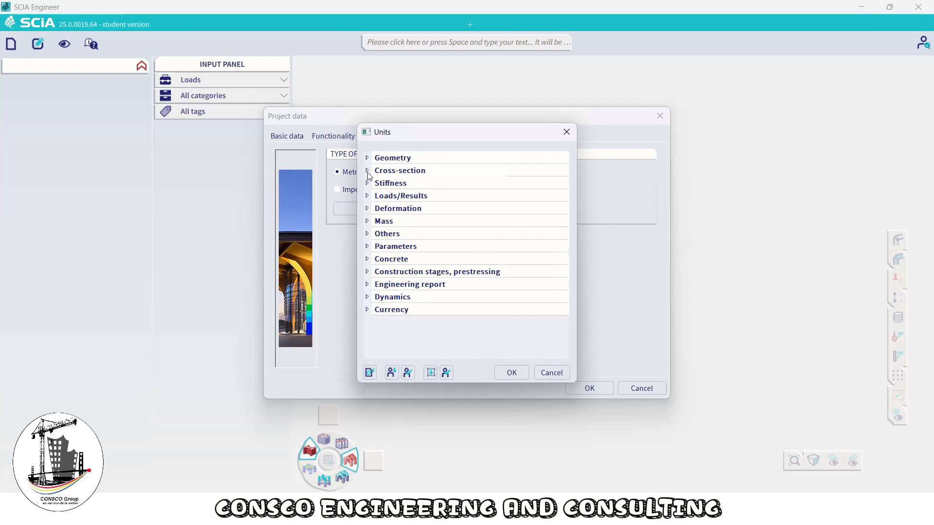
click(511, 374)
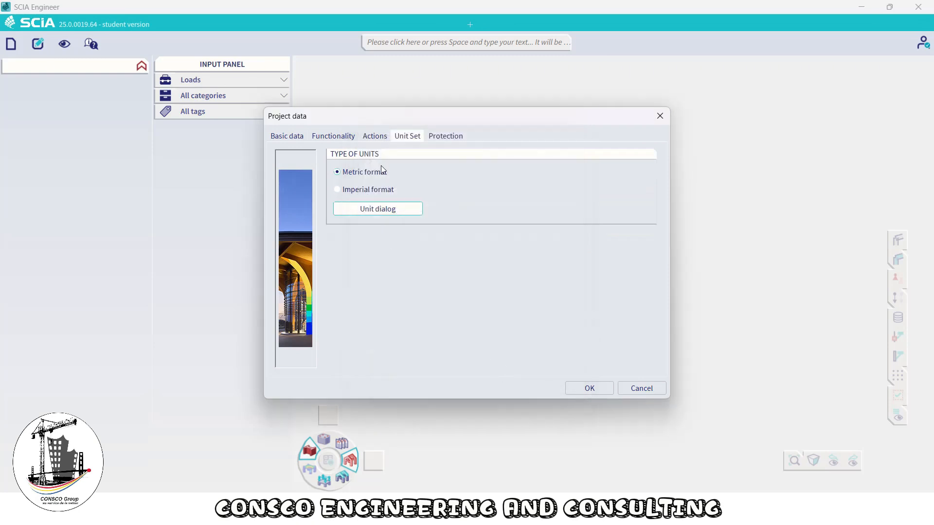
click(452, 137)
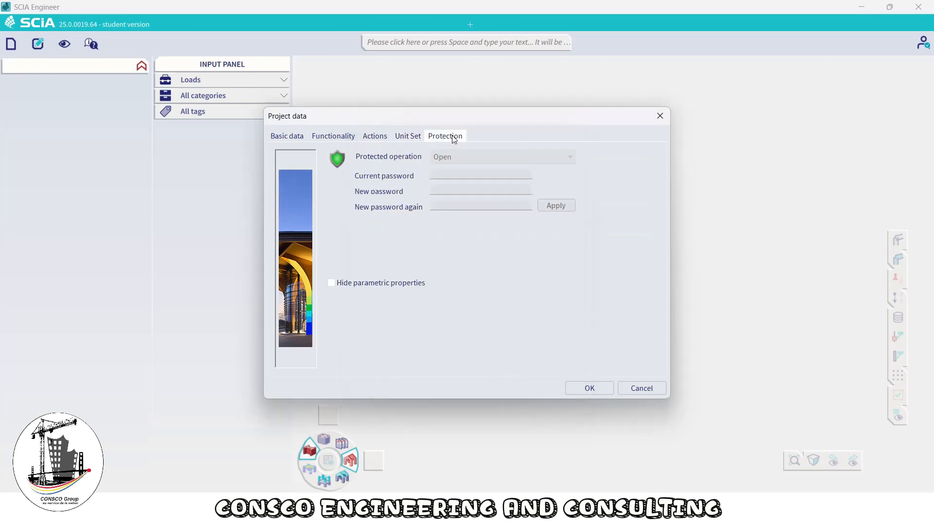
click(287, 137)
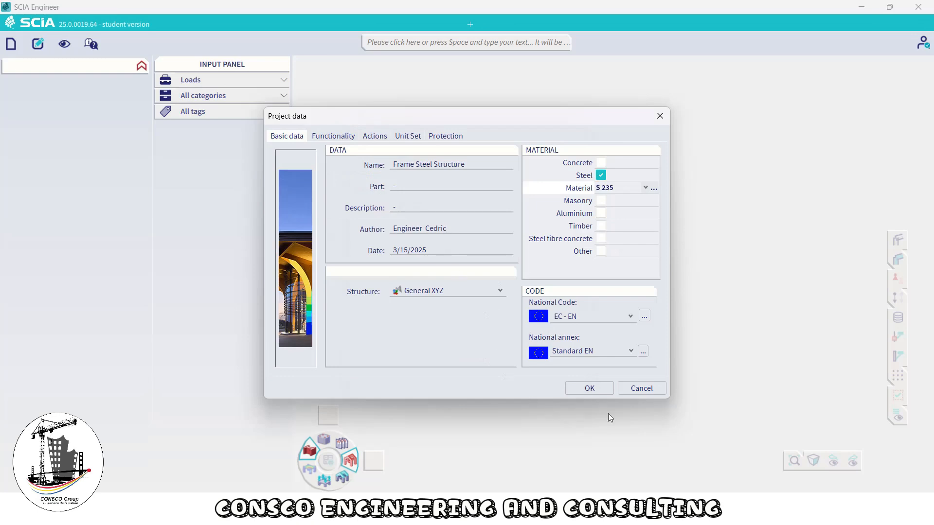
click(603, 389)
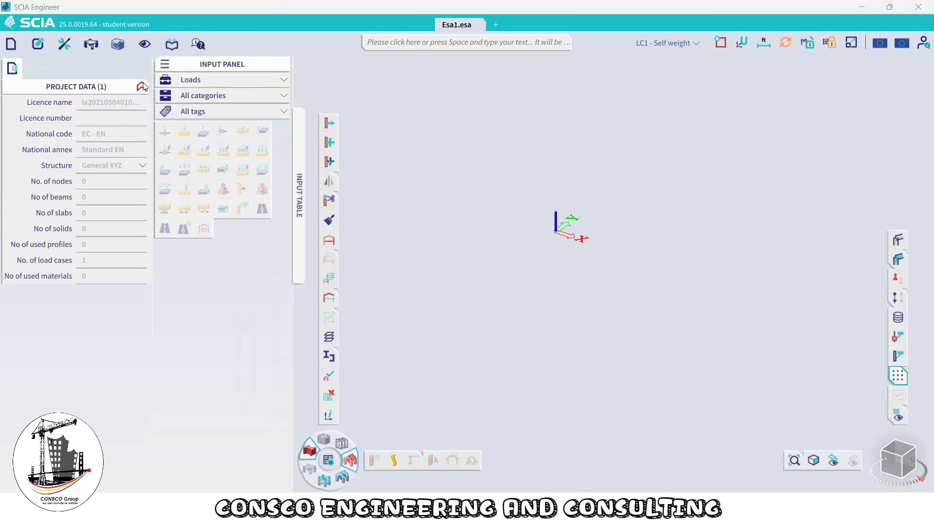
Switch the input panel to the Structure workstation
click(256, 80)
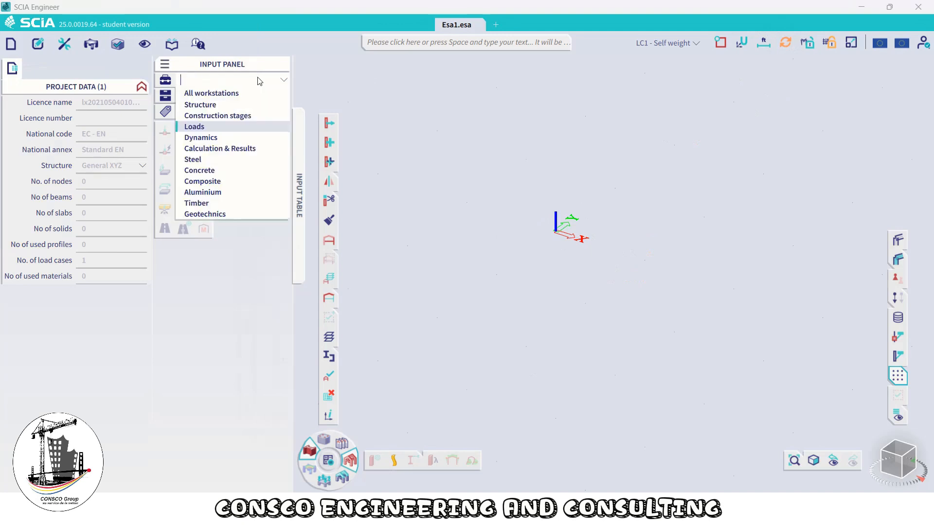
click(212, 105)
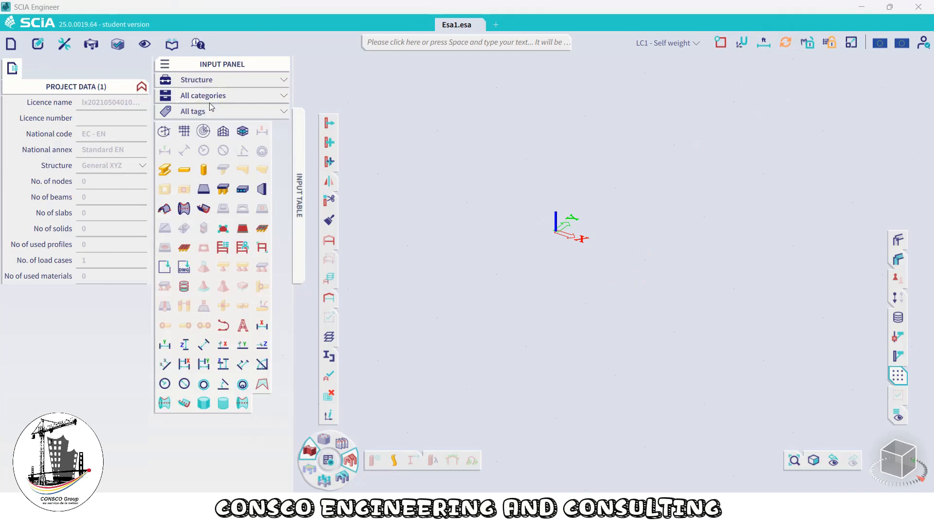
click(227, 84)
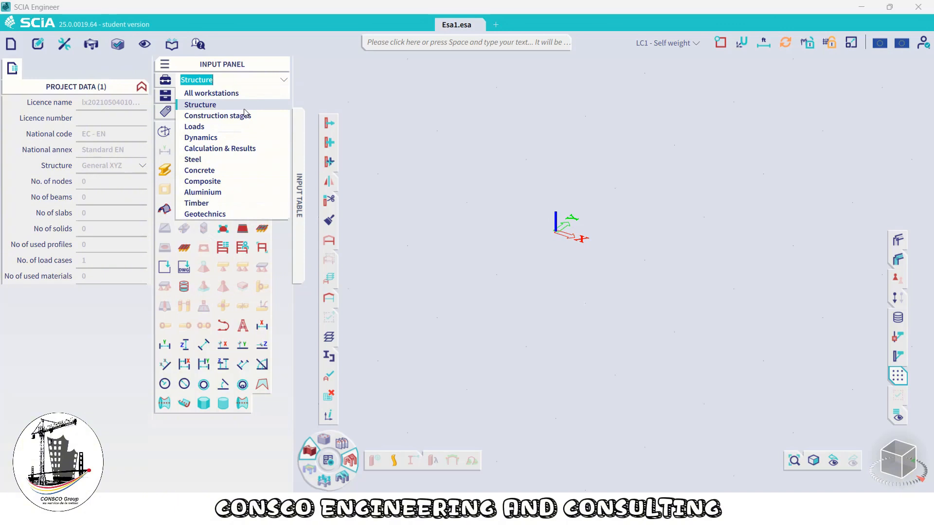
click(230, 109)
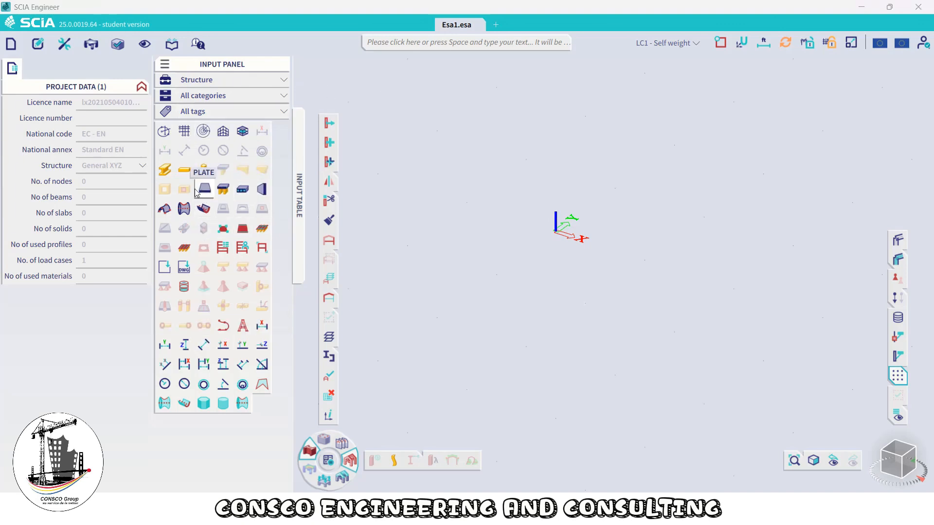
Open the Cross-sections command through the command search and start a new cross-section
click(429, 48)
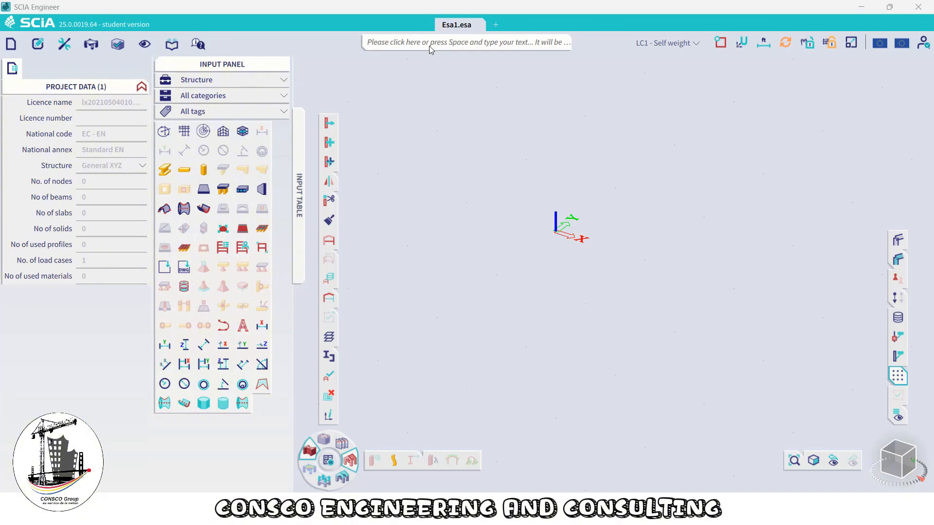
text(Cras)
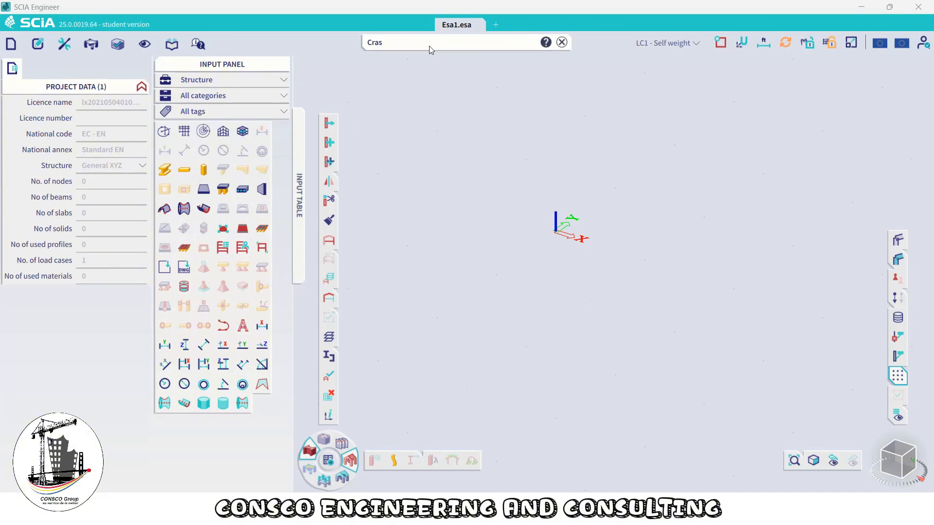
key(BackSpace)
key(BackSpace)
text(oss-sections)
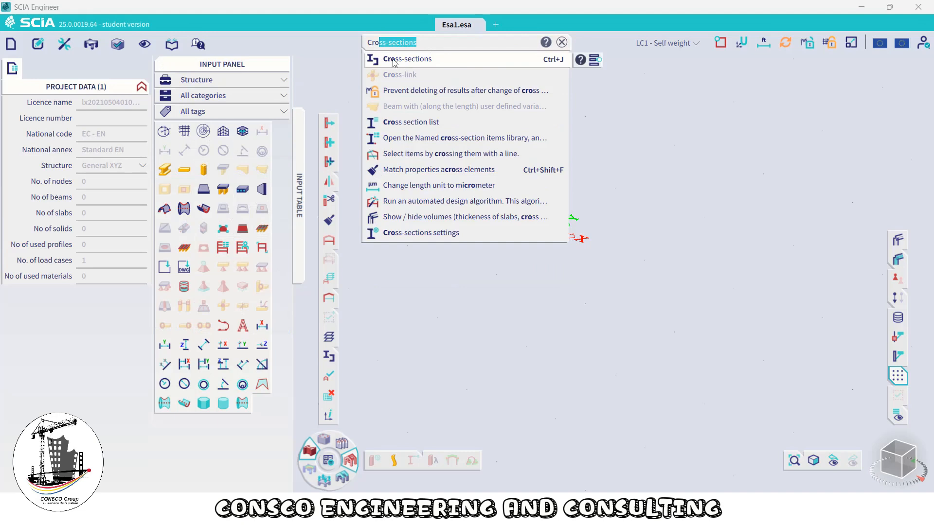
click(562, 63)
click(330, 357)
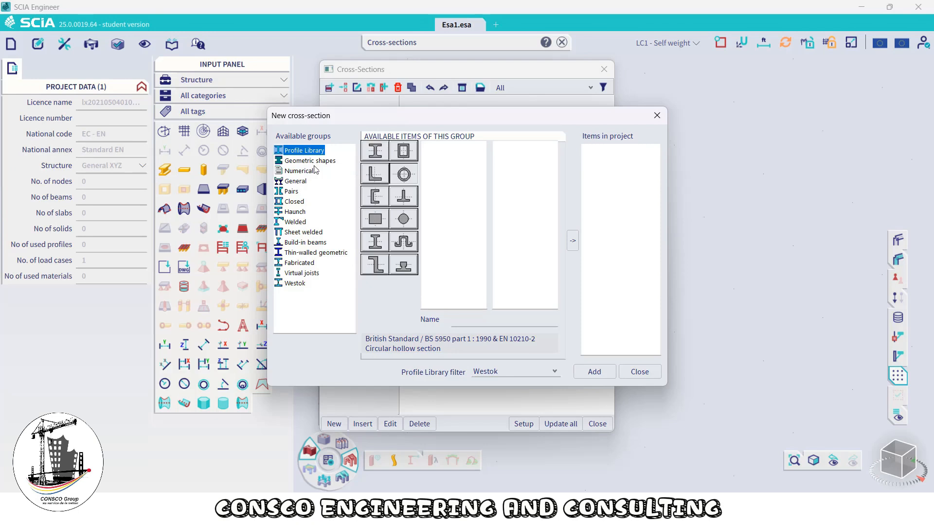
Browse the HE and IPE families of I-section profiles in the profile library
click(374, 153)
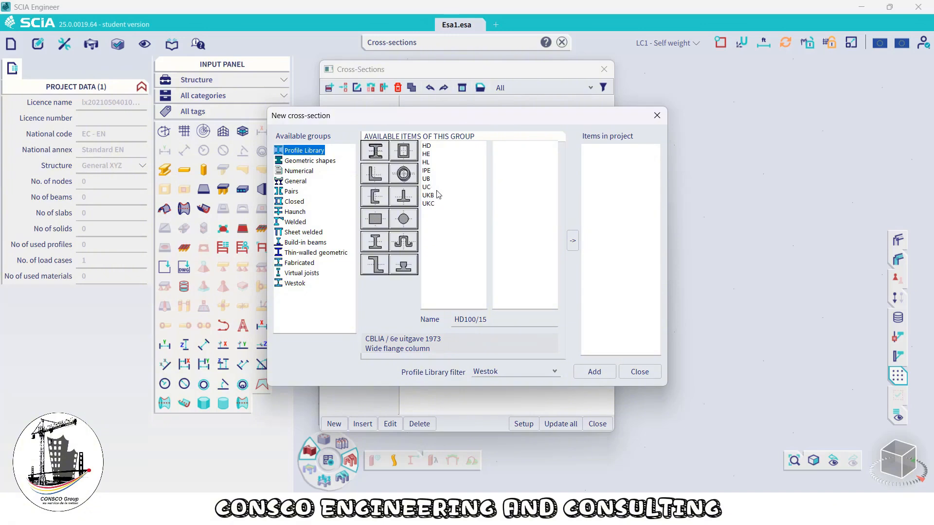
click(428, 155)
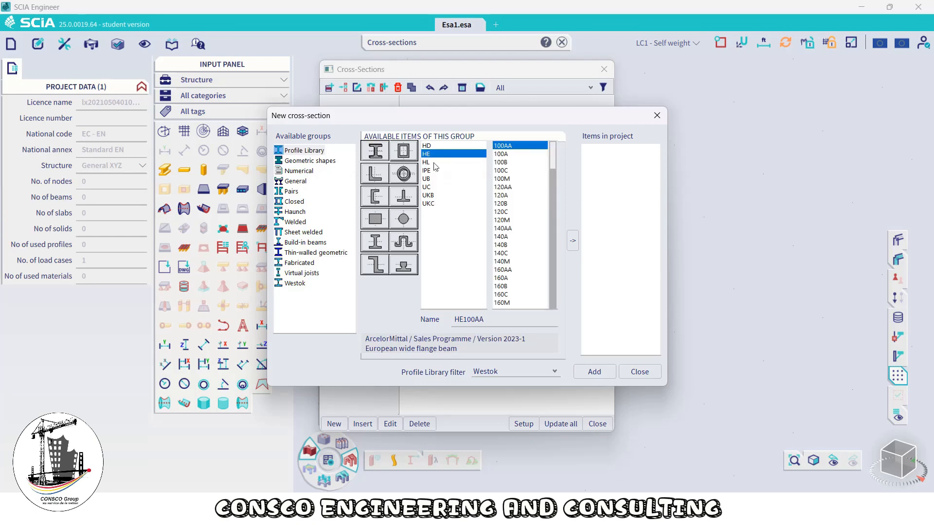
scroll(532, 253, down, 4)
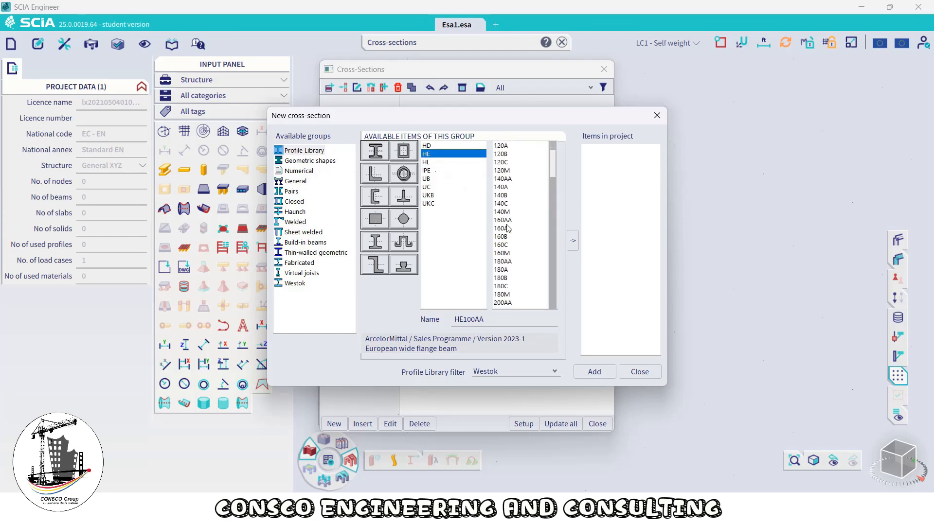
click(425, 172)
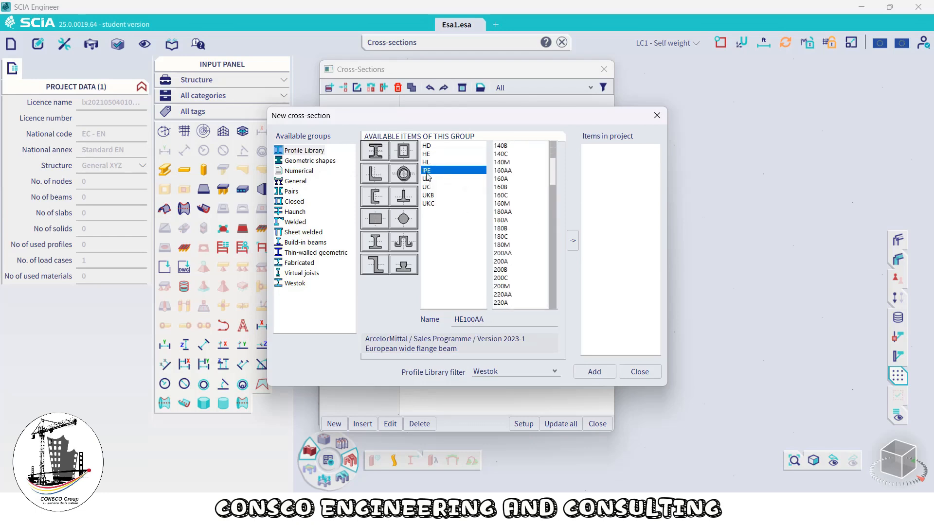
click(311, 161)
double_click(381, 157)
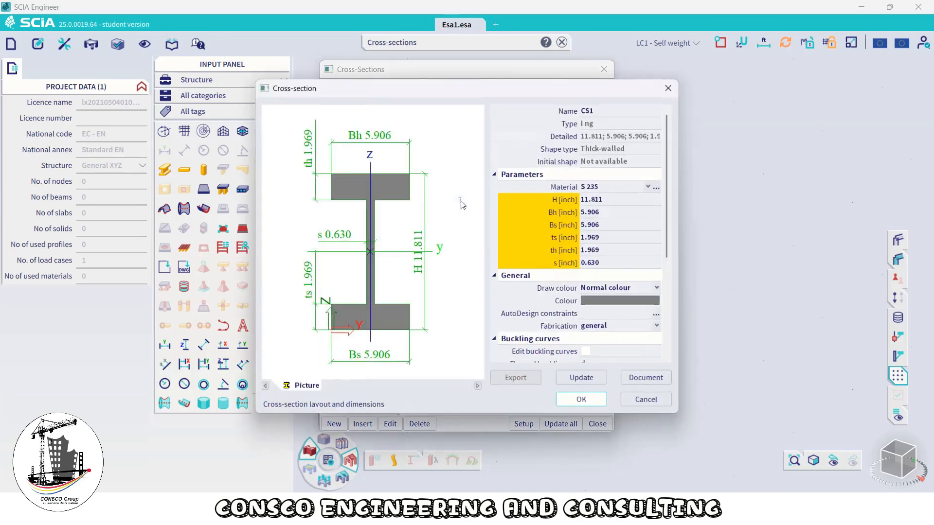
click(666, 92)
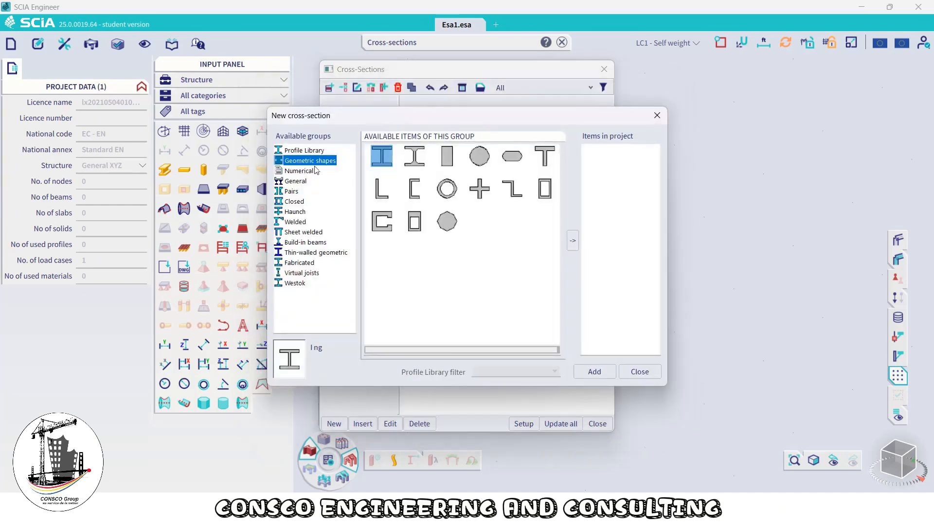
Add the HE200A profile from the profile library as a cross-section with its default properties
click(304, 150)
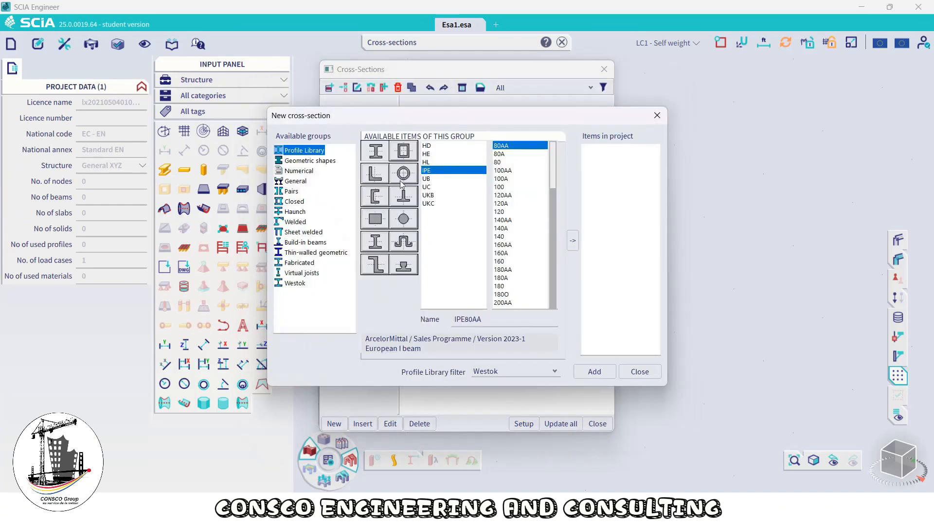
click(427, 146)
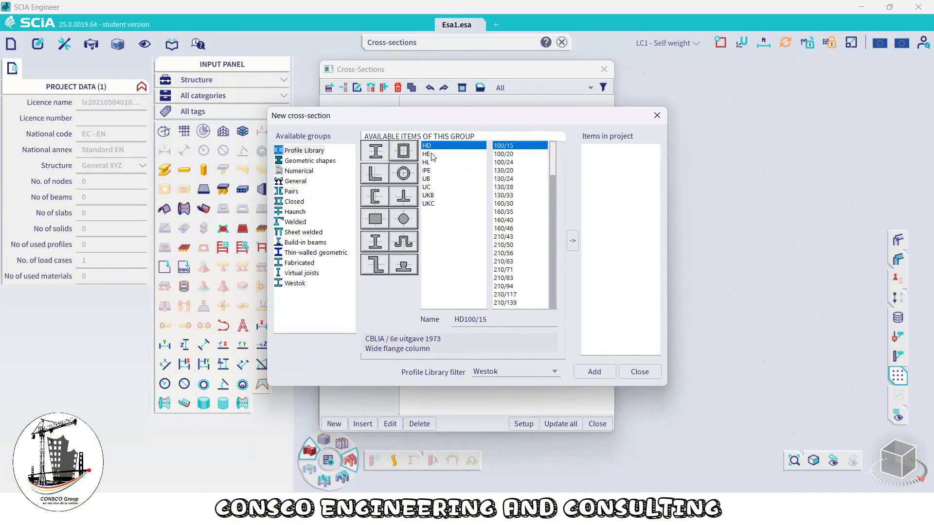
click(427, 153)
scroll(496, 197, down, 7)
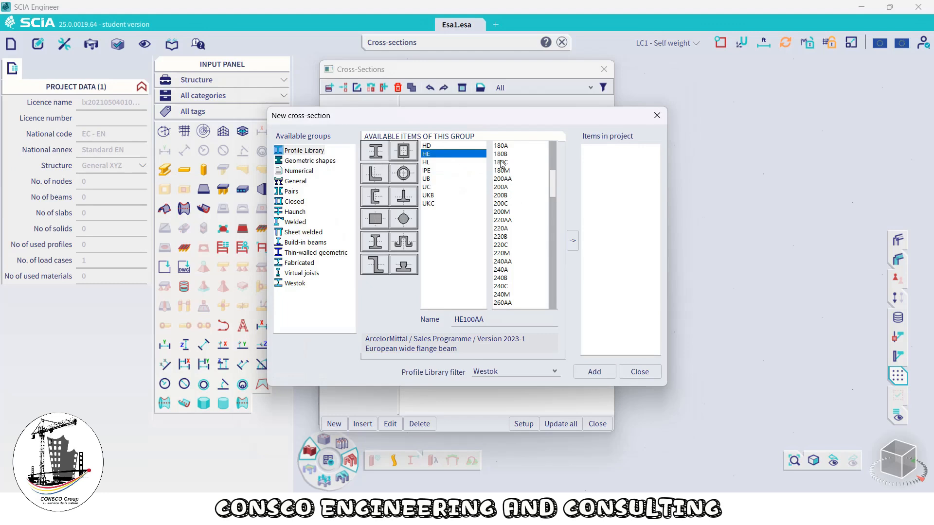
click(501, 187)
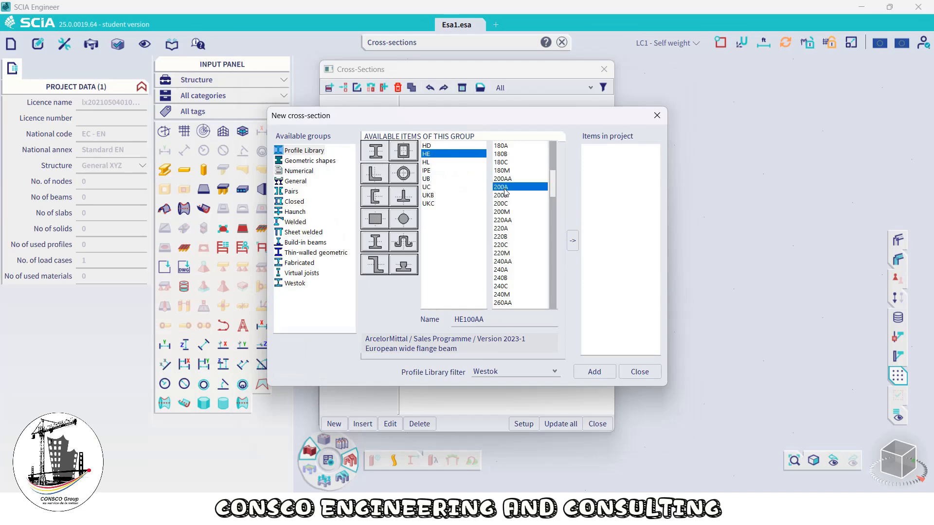
click(574, 240)
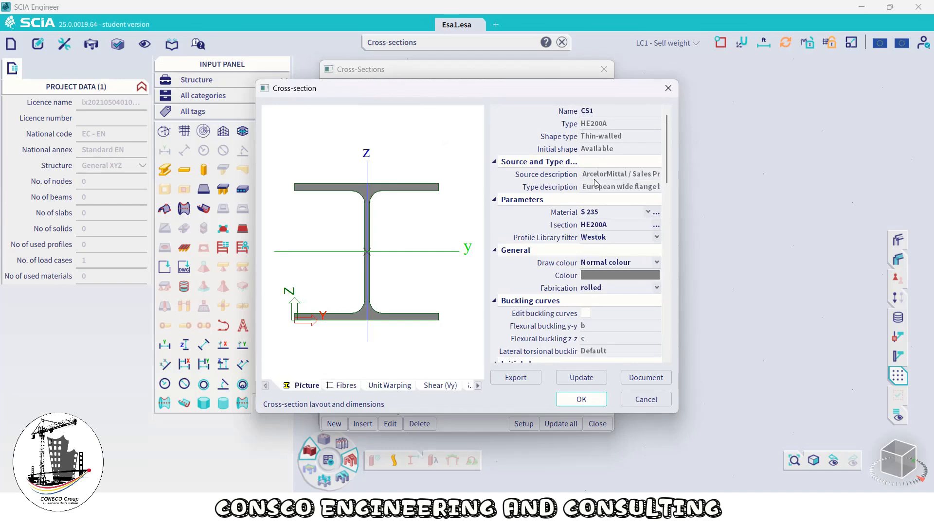
click(581, 399)
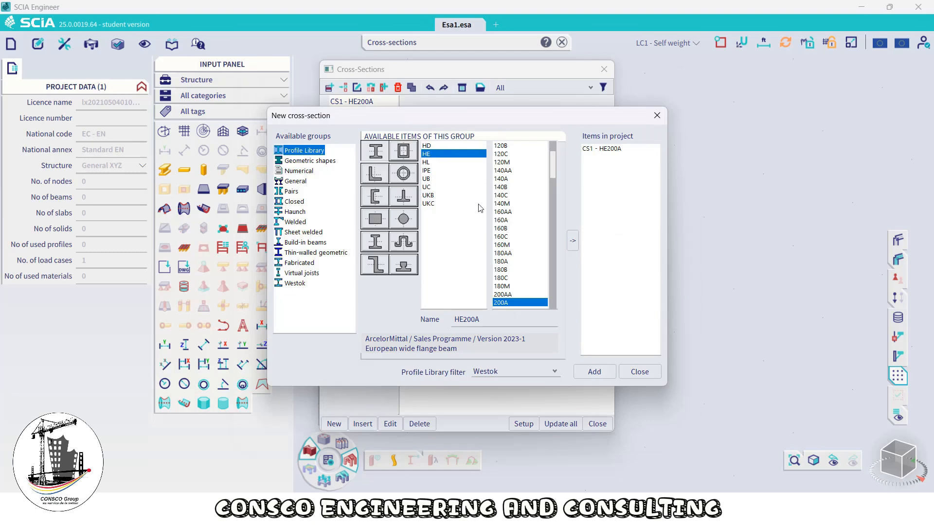
Add the IPE180 profile from the library as another cross-section
click(426, 170)
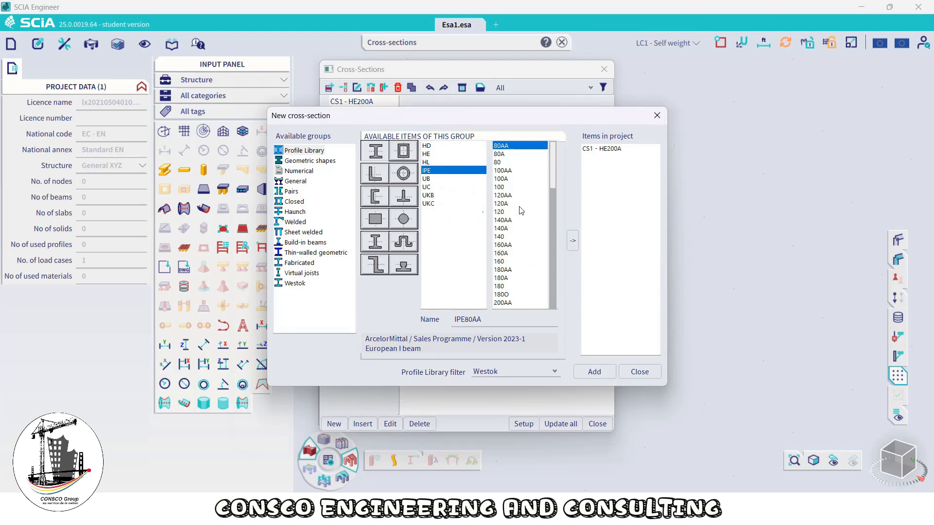
scroll(530, 236, down, 2)
click(508, 238)
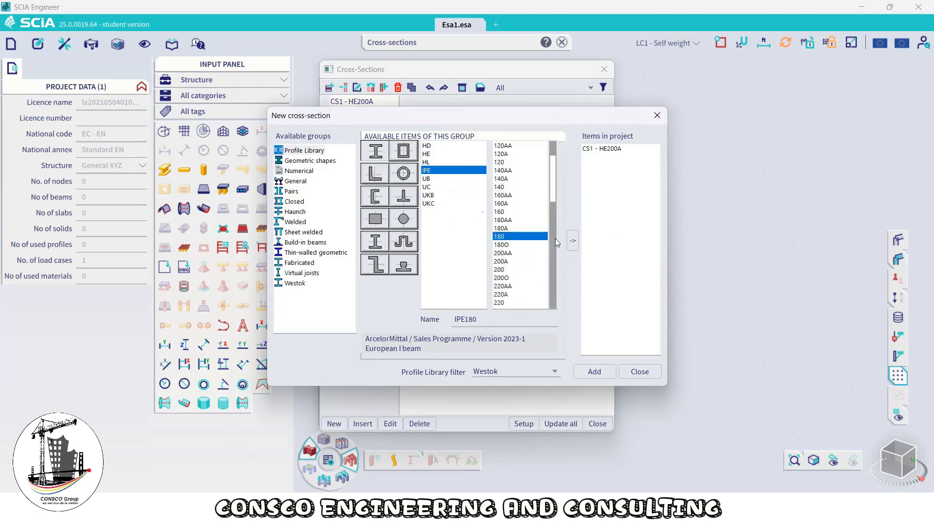
scroll(552, 239, down, 4)
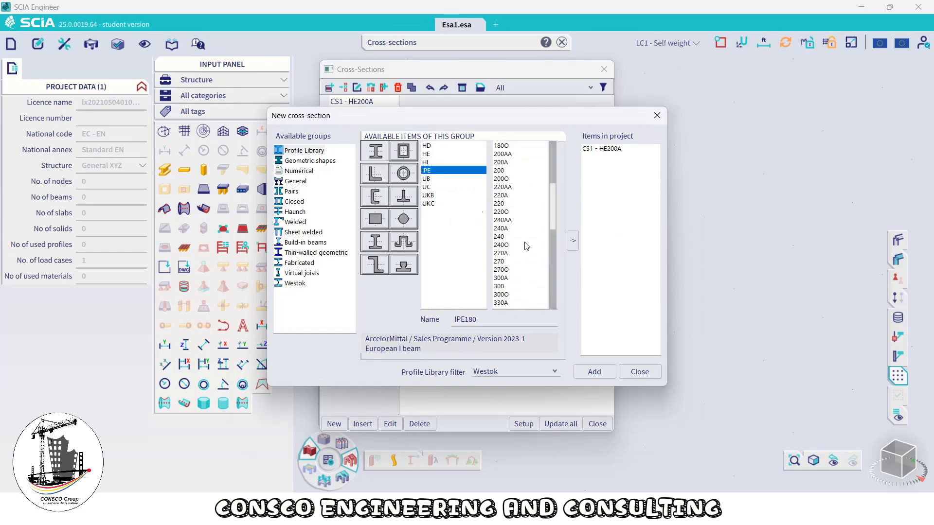
click(571, 245)
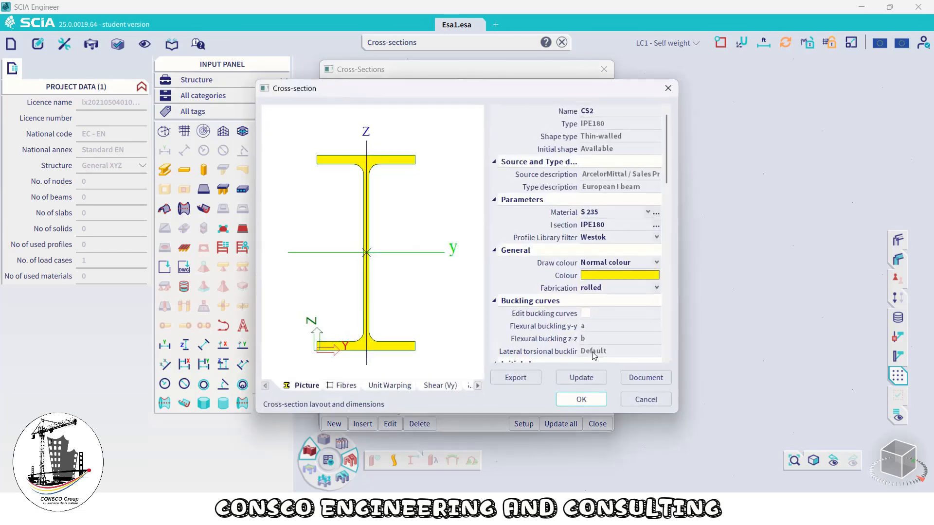
click(579, 400)
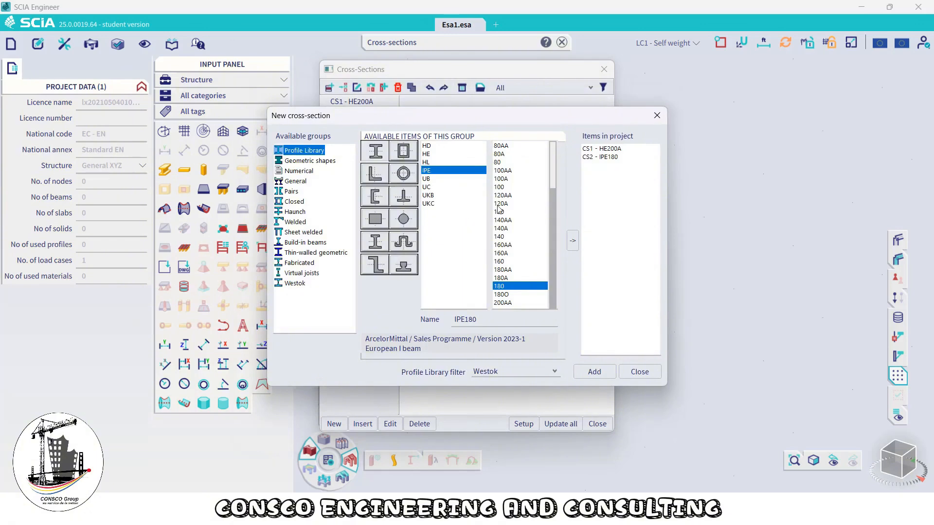
Add the IPE160 profile from the library as another cross-section
click(505, 237)
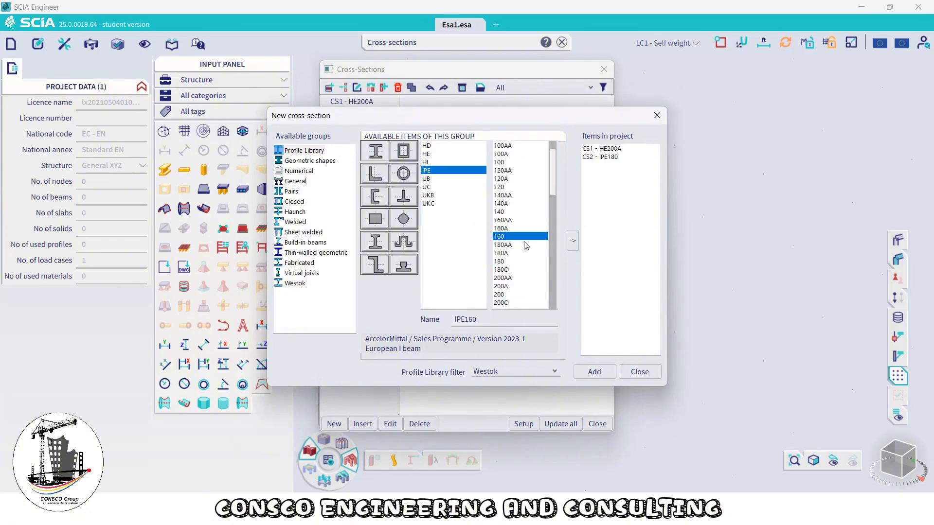
click(571, 238)
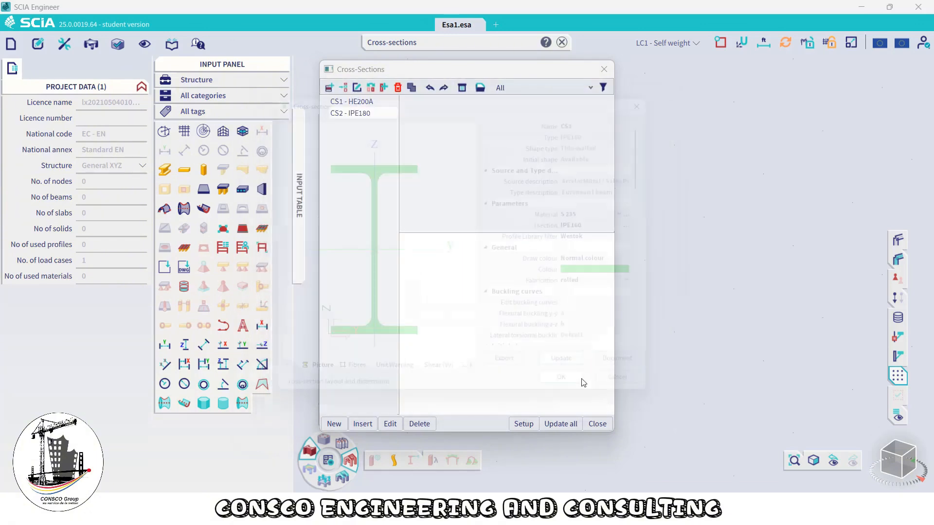
click(581, 400)
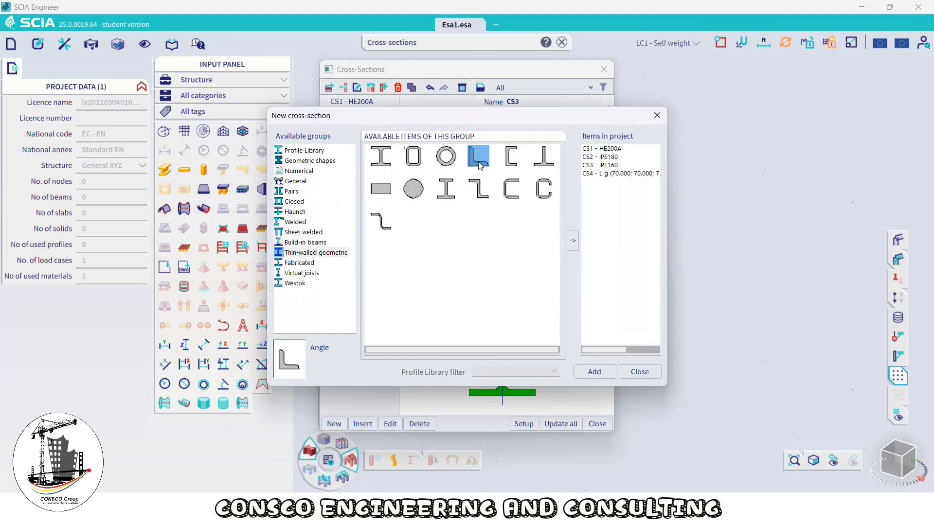
Add a thin-walled angle cross-section with H 70, B 70 and thickness t 7 inch
double_click(479, 157)
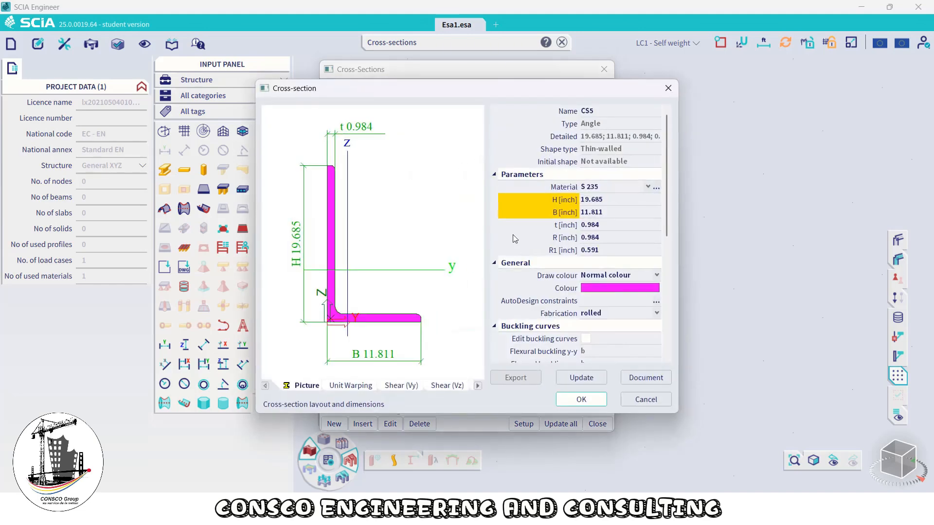
click(601, 201)
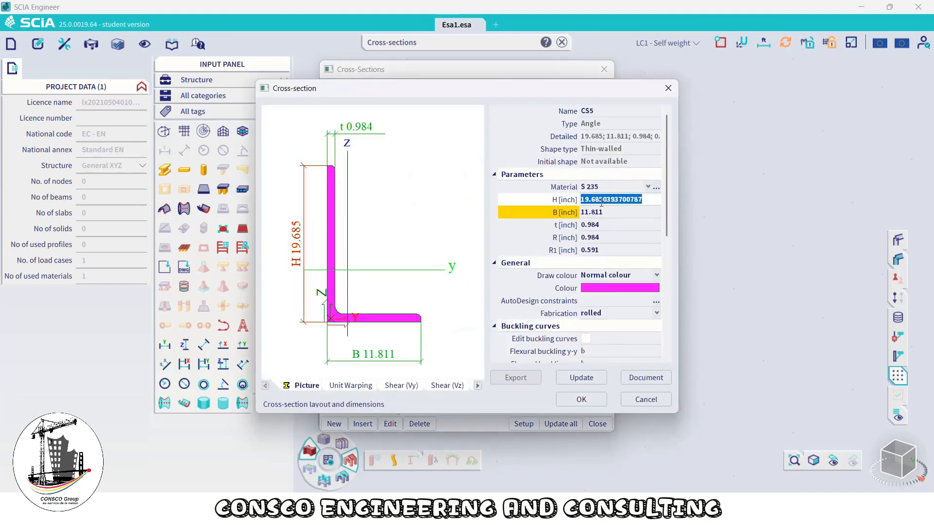
text(70)
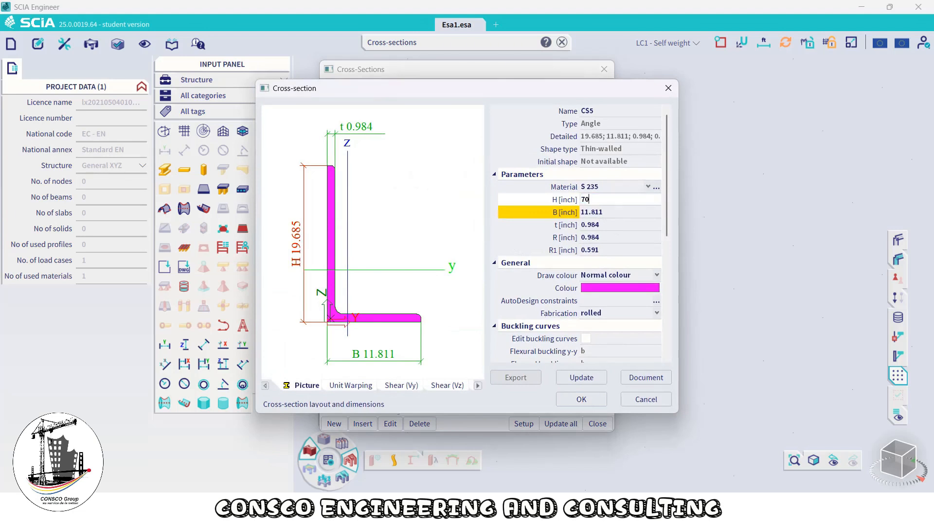
key(Return)
click(602, 214)
text(70)
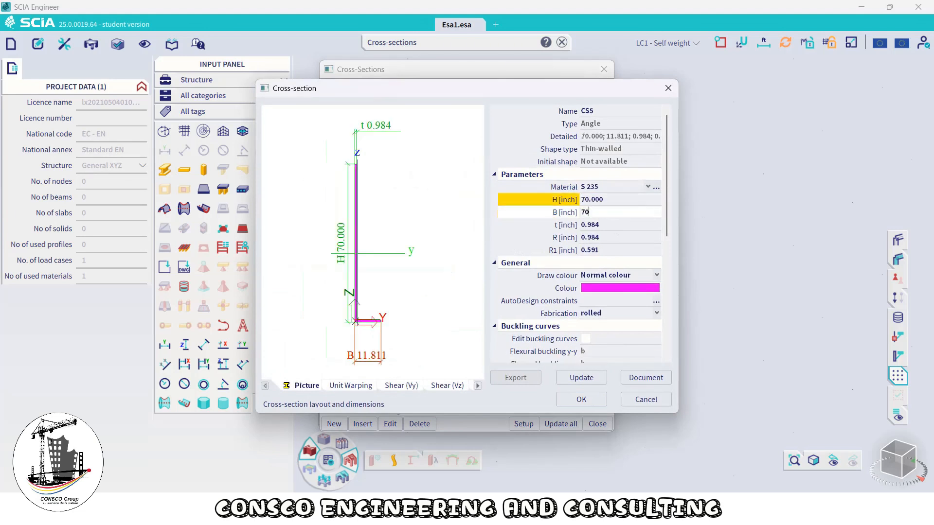
key(Return)
click(603, 226)
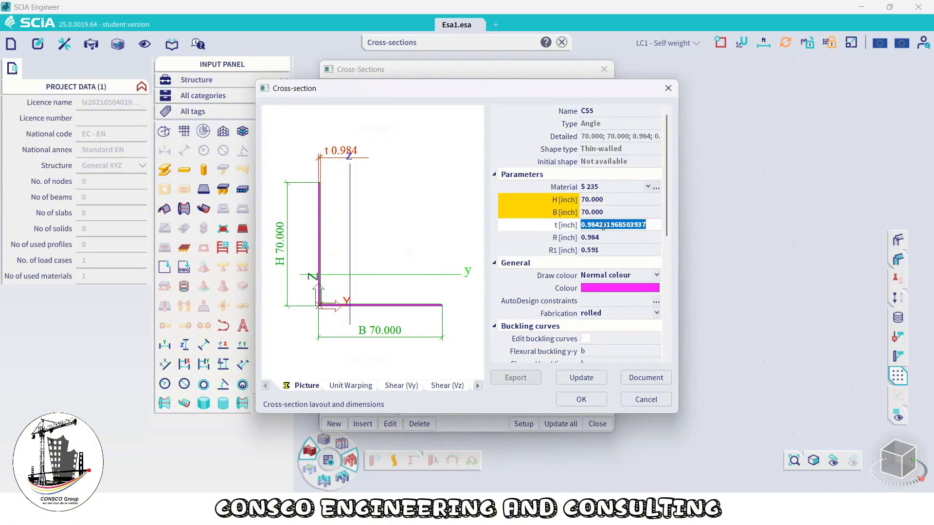
text(7)
key(Return)
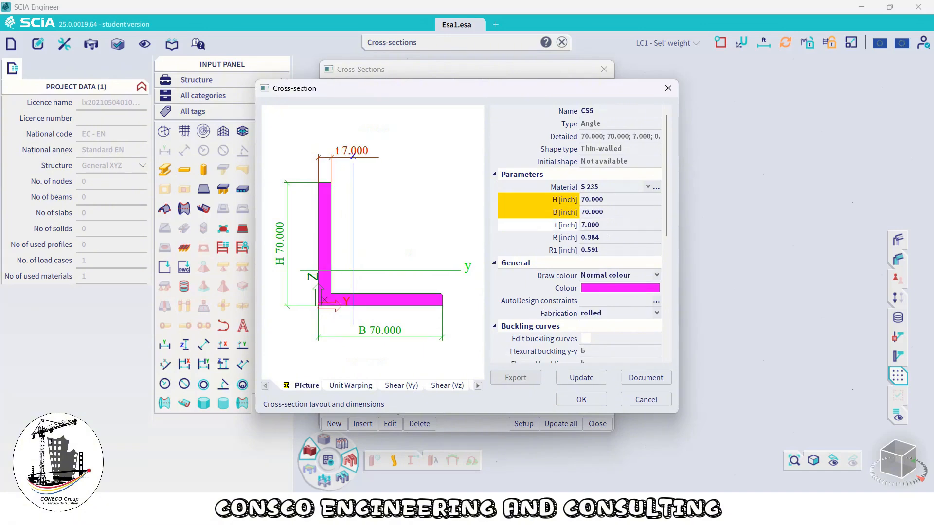
click(581, 399)
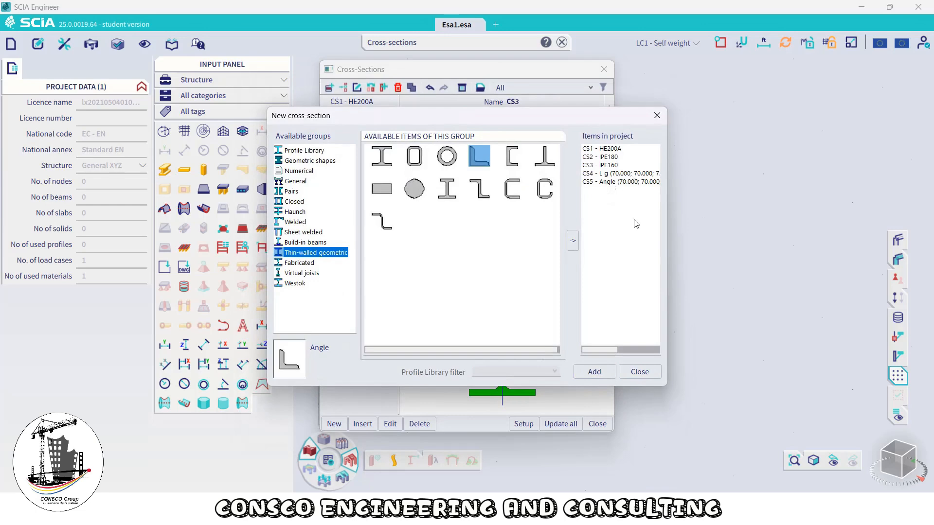
Close the new cross-section and cross-sections dialogs
click(649, 372)
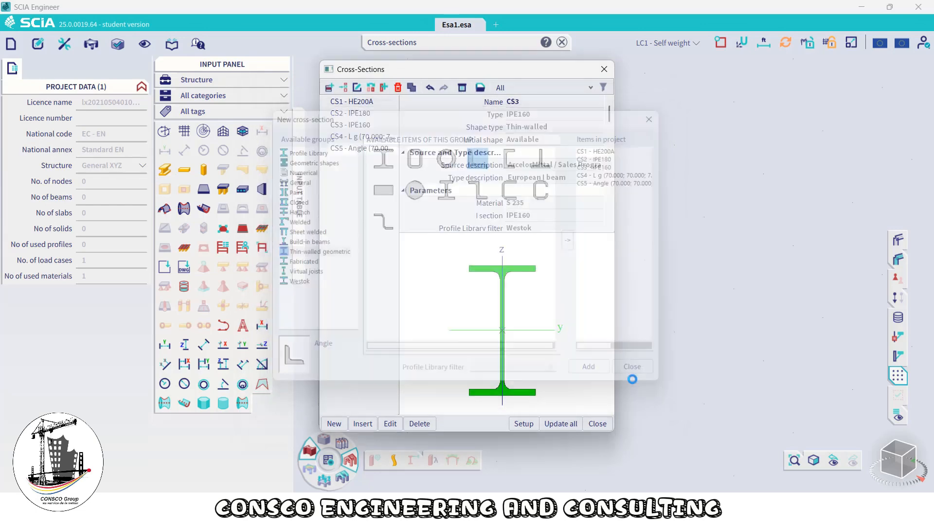
click(597, 423)
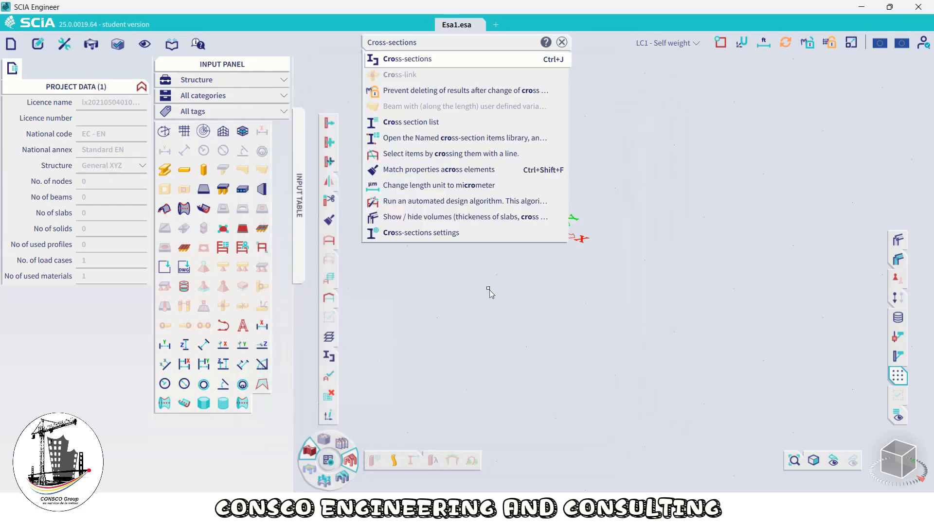
click(603, 373)
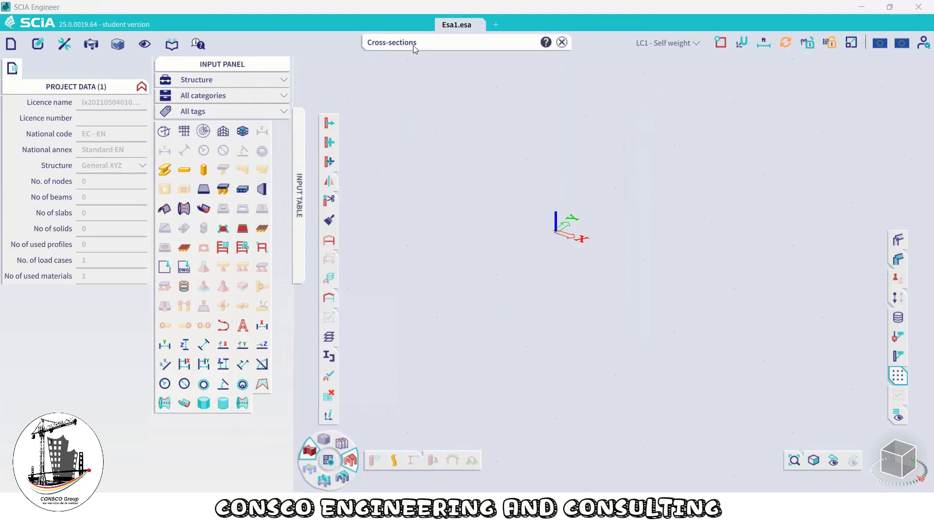
Open Catalogue blocks through the command search and create a Frame 2D block with its default geometry
click(561, 42)
click(459, 42)
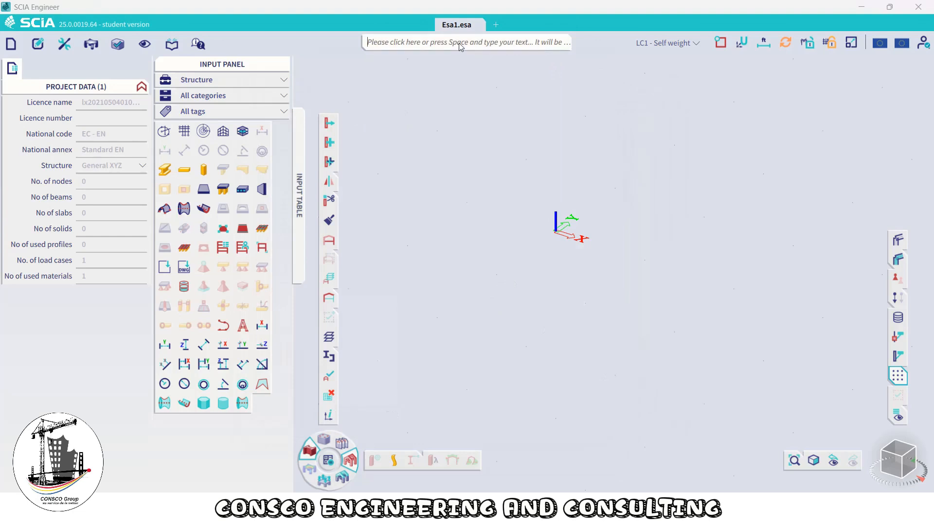
text(Catalogue blocks)
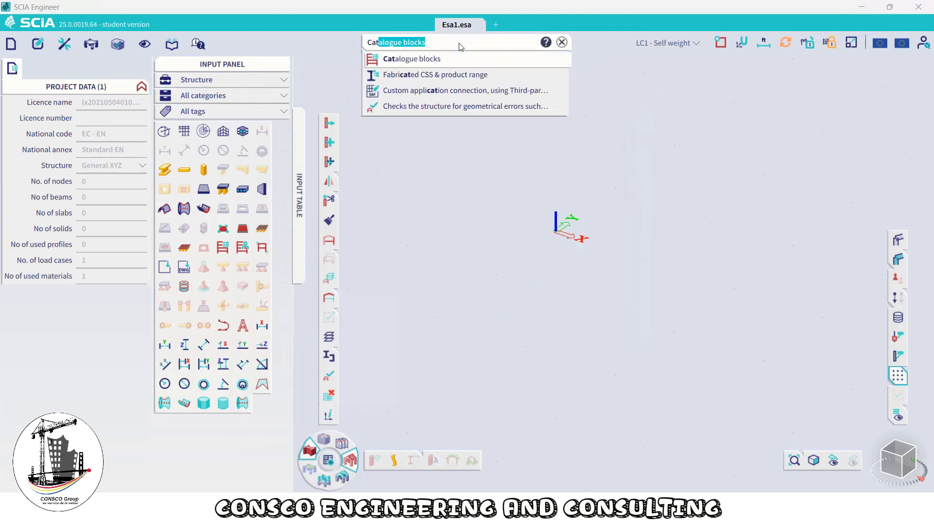
click(420, 60)
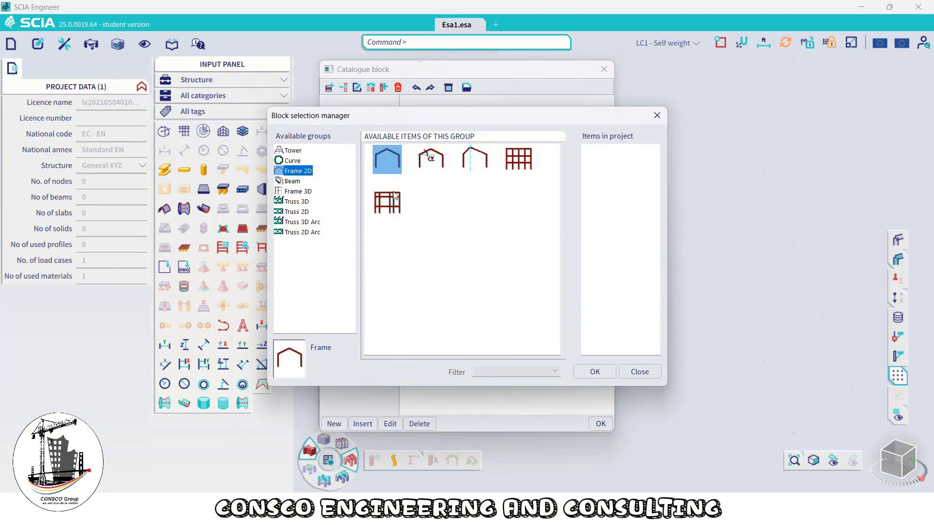
click(608, 372)
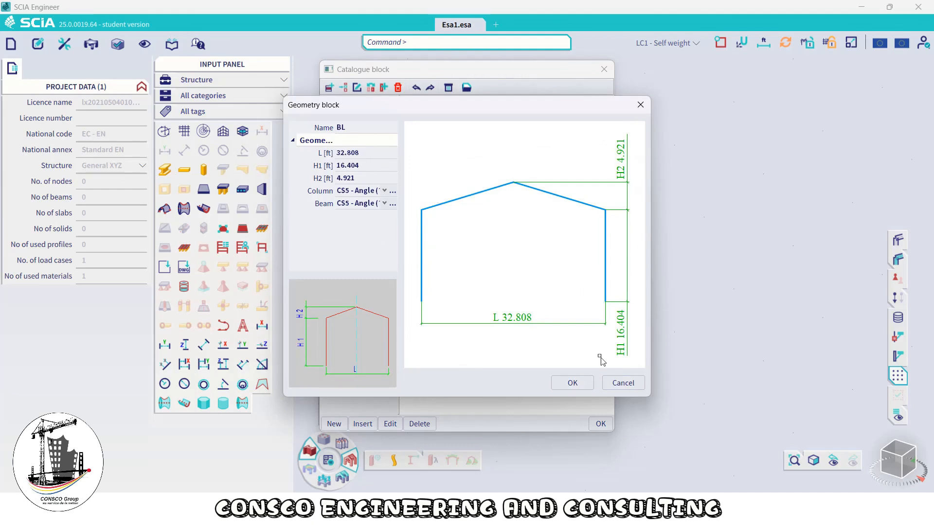
click(579, 385)
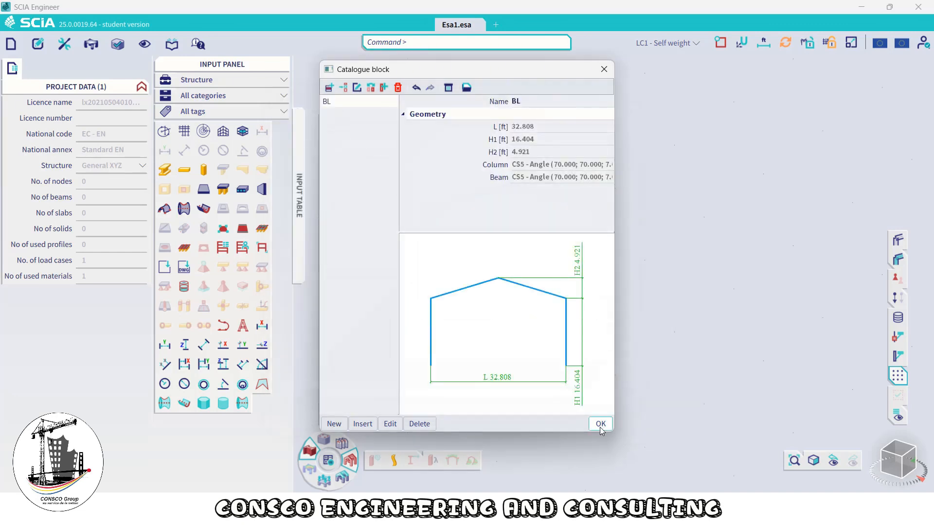
Close the catalogue block and try to switch the unit system to Metric from the quick units setting
click(600, 423)
click(762, 43)
click(758, 60)
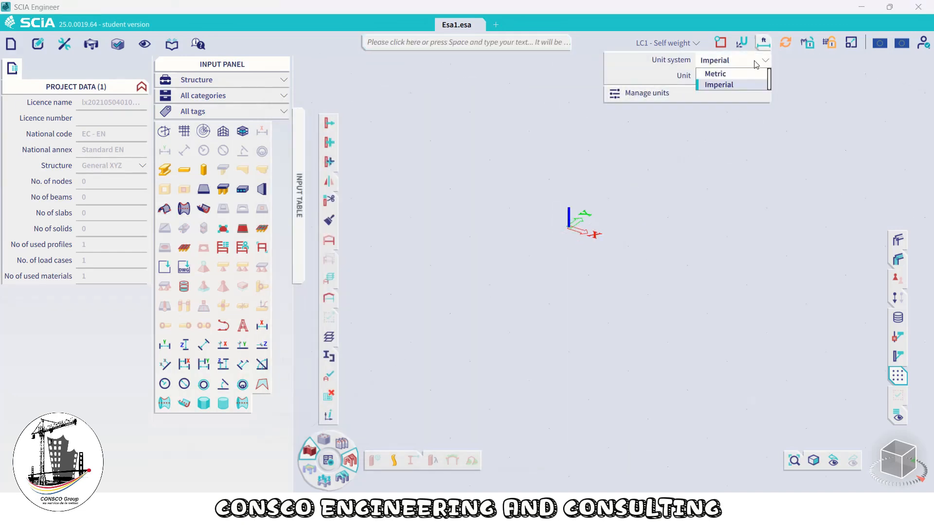
click(742, 74)
click(739, 62)
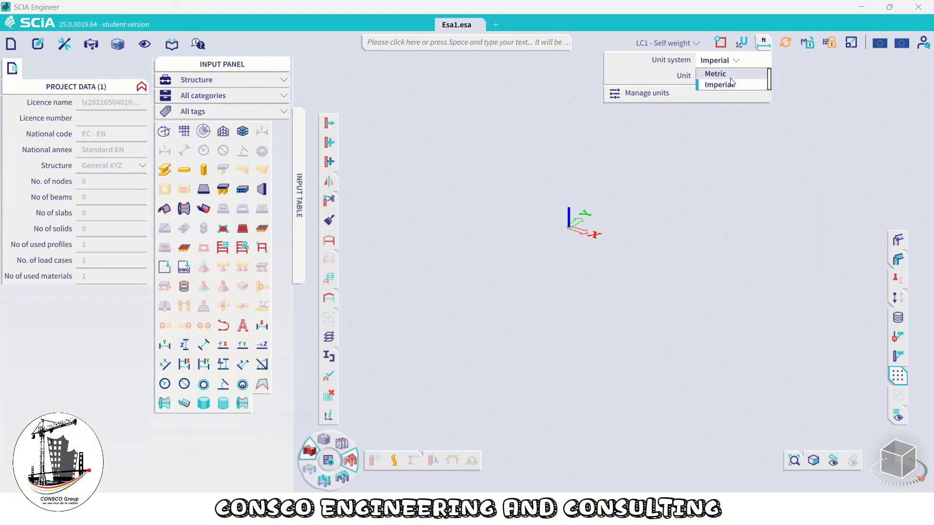
click(731, 76)
click(736, 63)
click(725, 83)
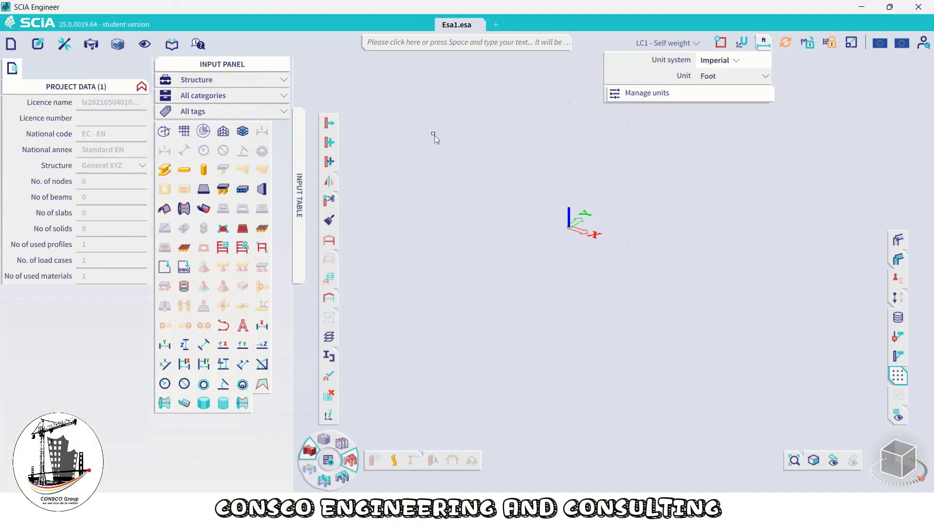
Switch the project's unit set to metric format in the project settings' Unit dialog and confirm both dialogs
click(11, 43)
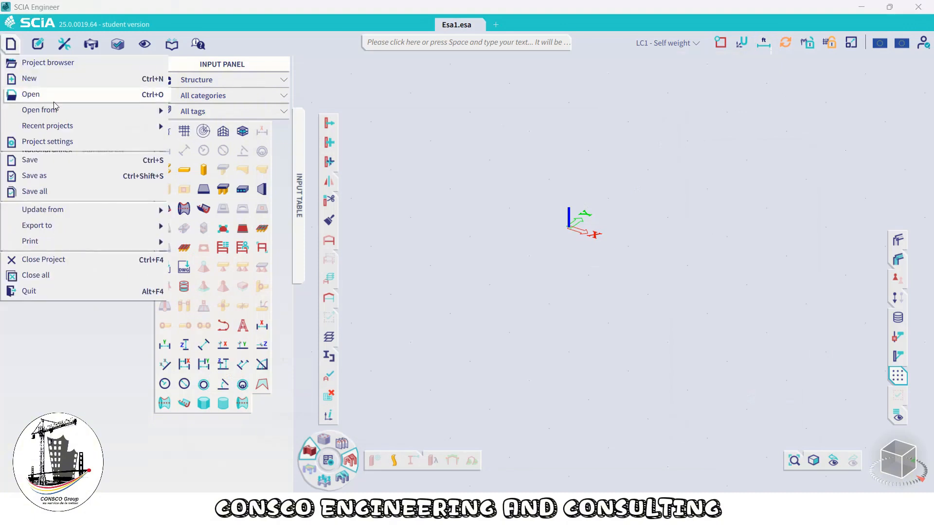
click(60, 142)
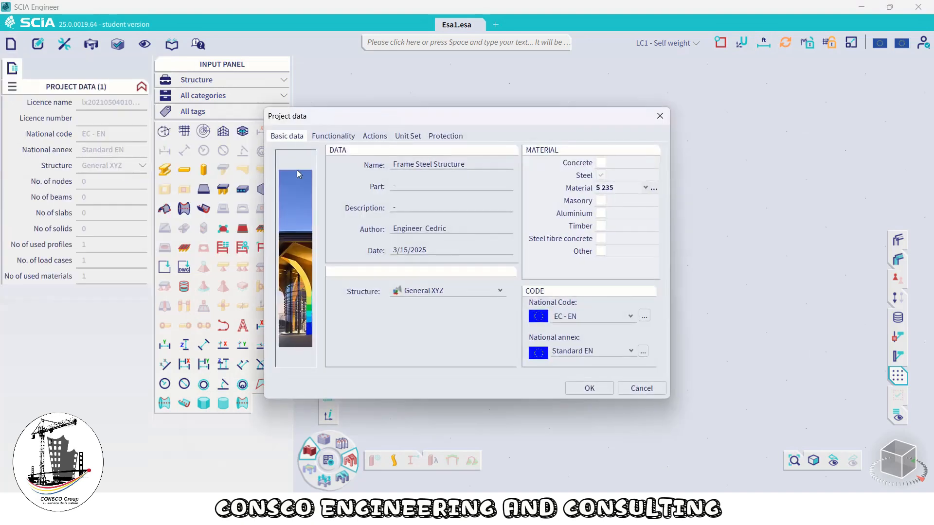
click(409, 137)
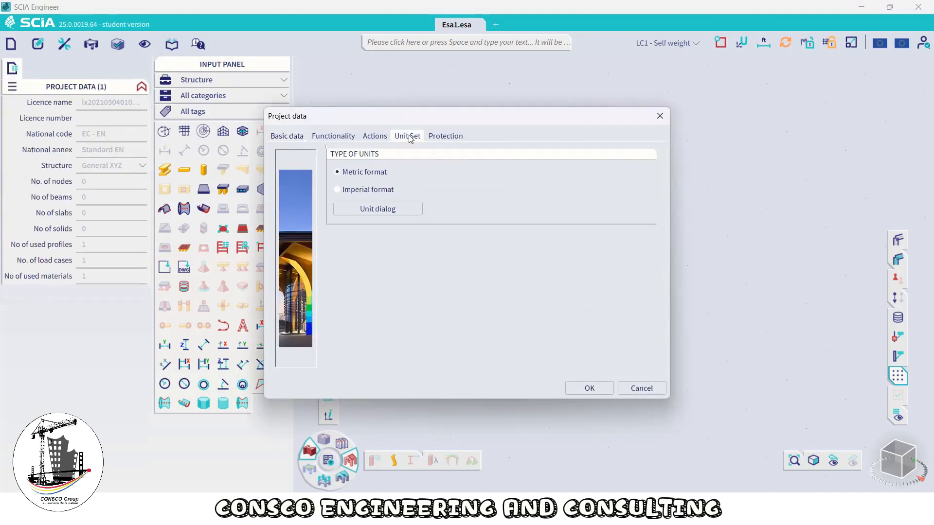
click(381, 211)
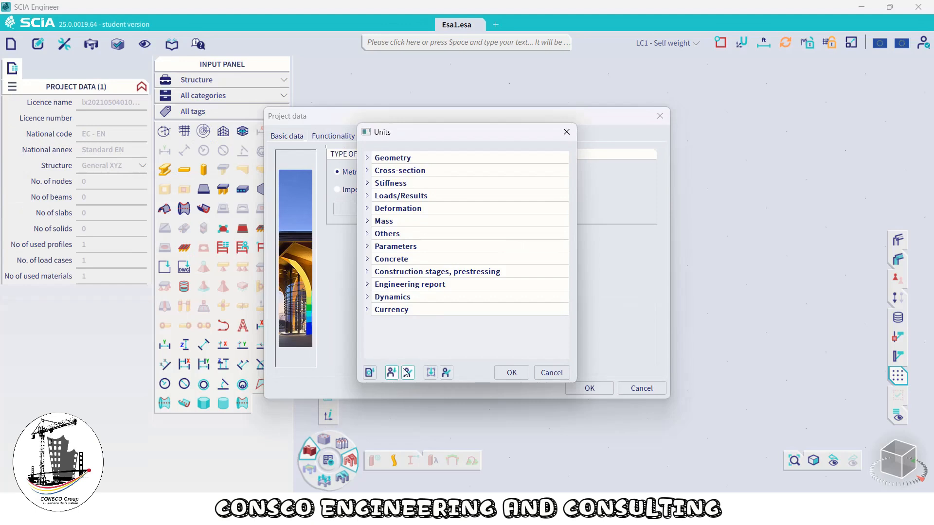
click(408, 373)
click(458, 294)
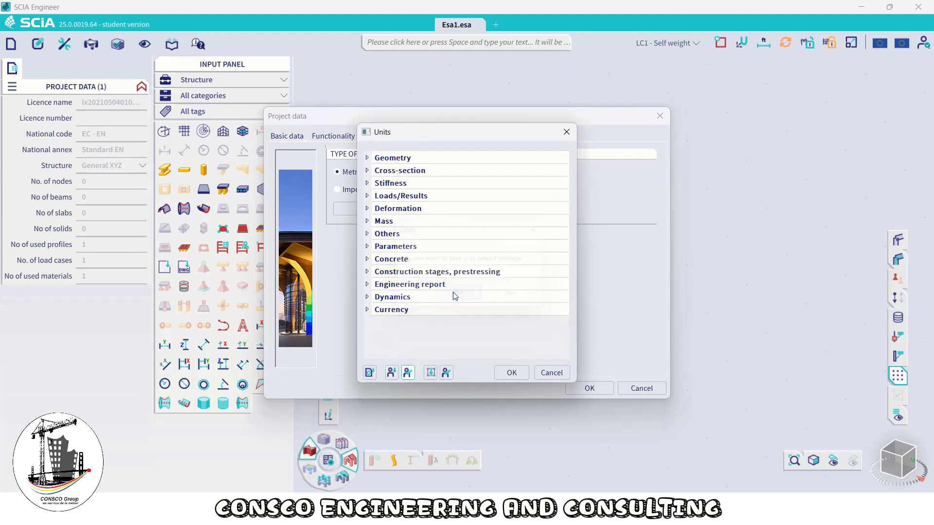
click(507, 373)
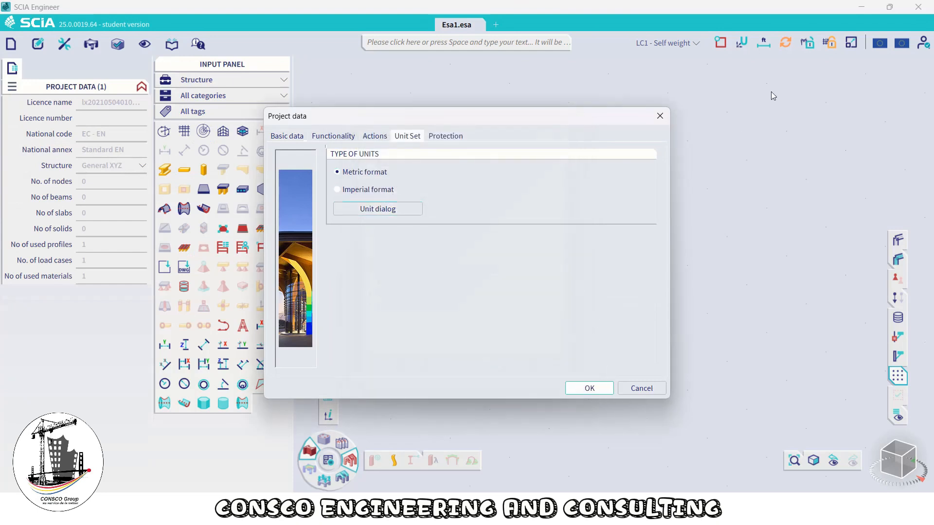
click(589, 388)
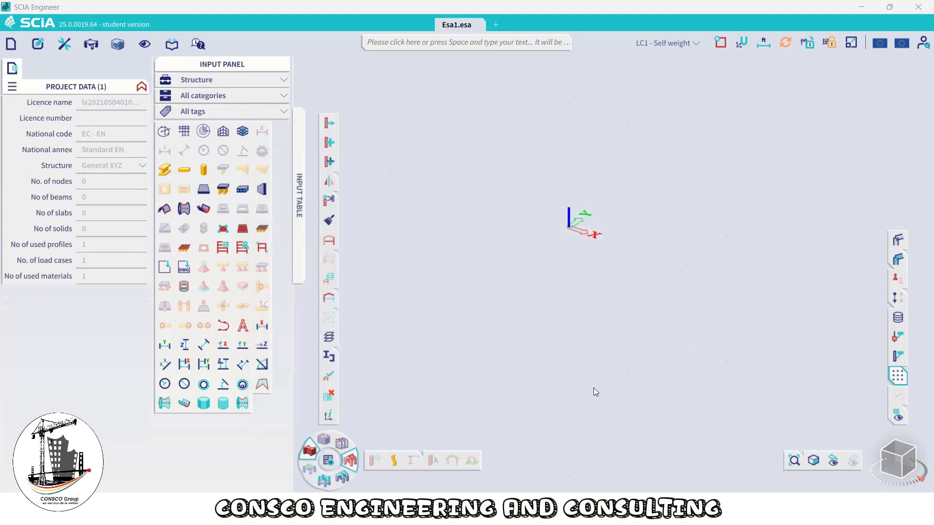
click(741, 43)
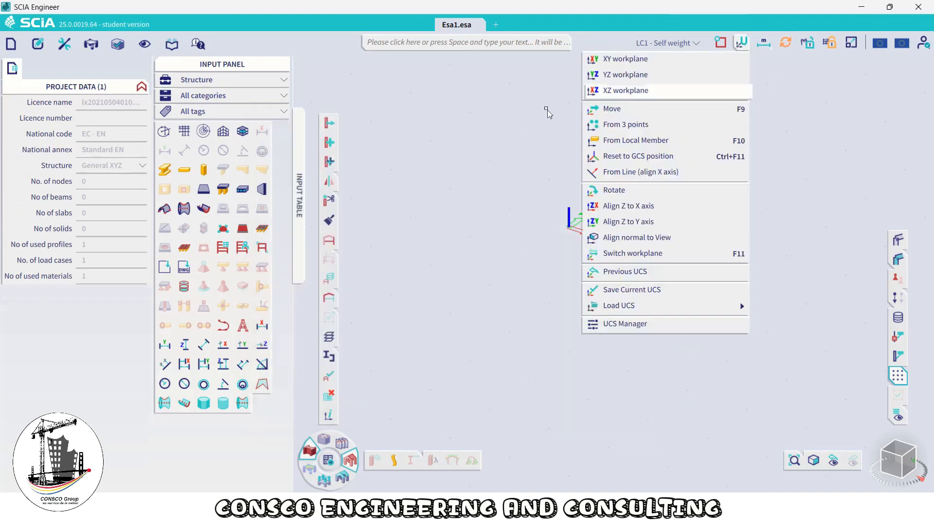
click(443, 113)
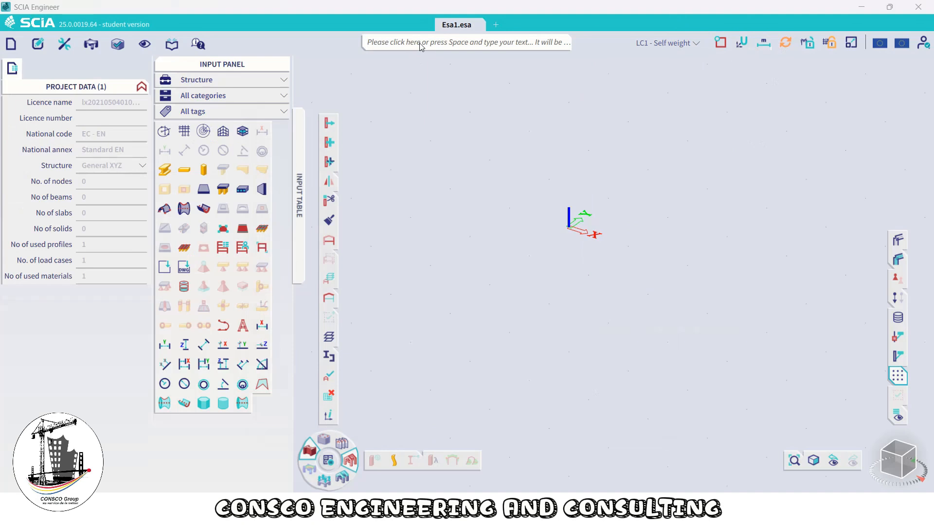
Reopen Catalogue blocks through the command search and start editing the BL frame block
click(421, 43)
text(cat)
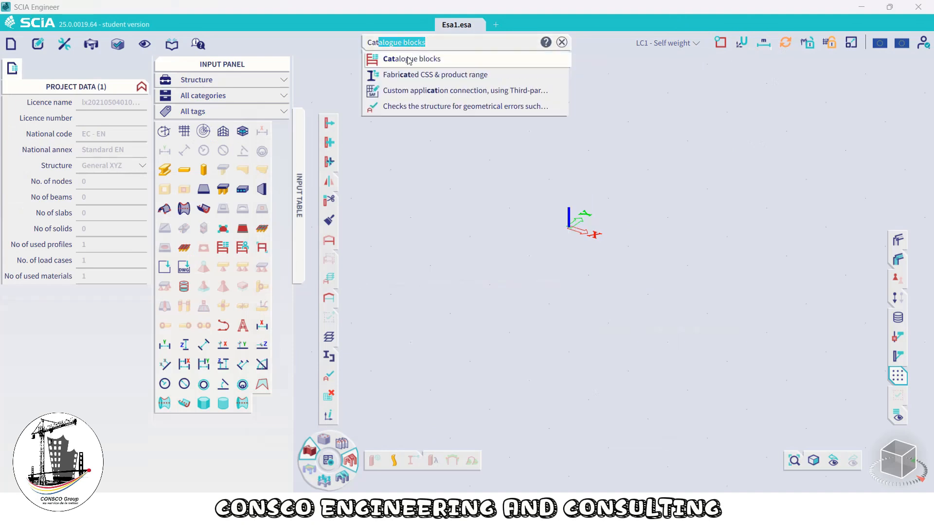
click(408, 59)
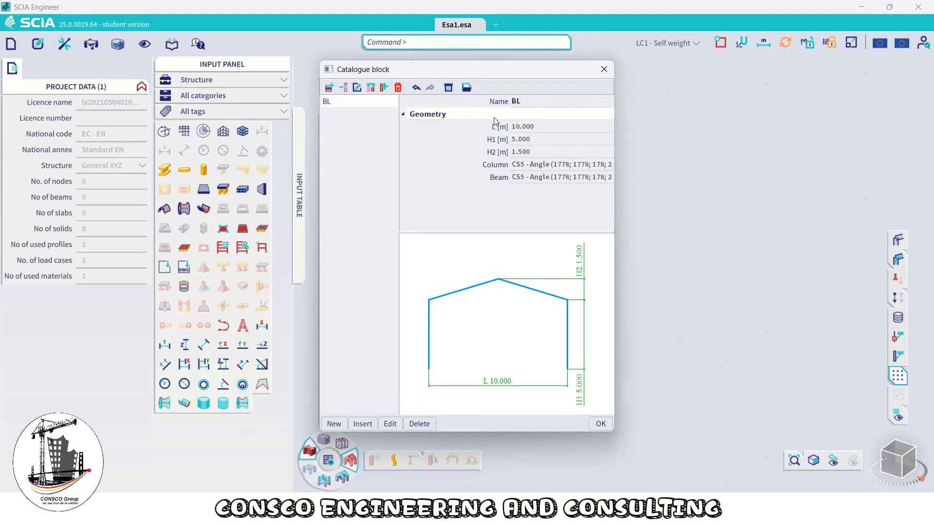
click(390, 424)
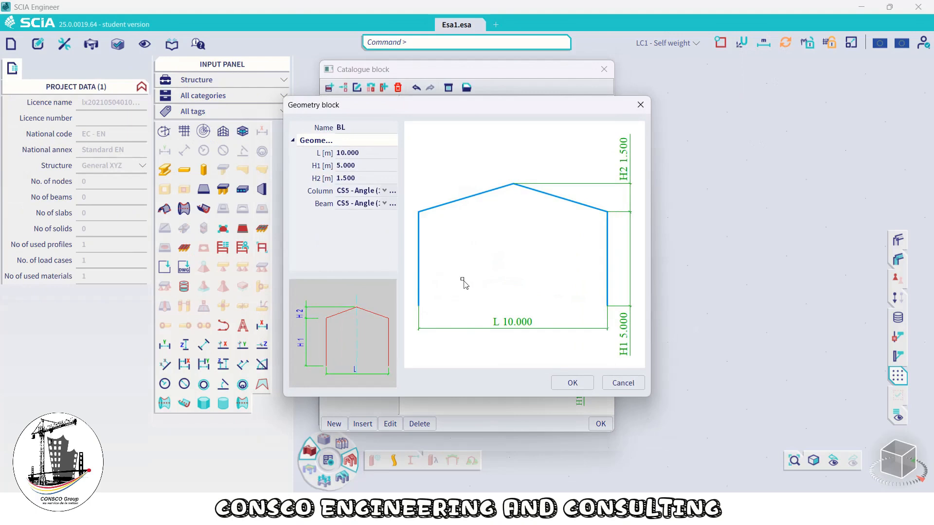
Set the frame block's span L to 12 m, eave height H1 to 5 m and roof rise H2 to 1 m
click(360, 154)
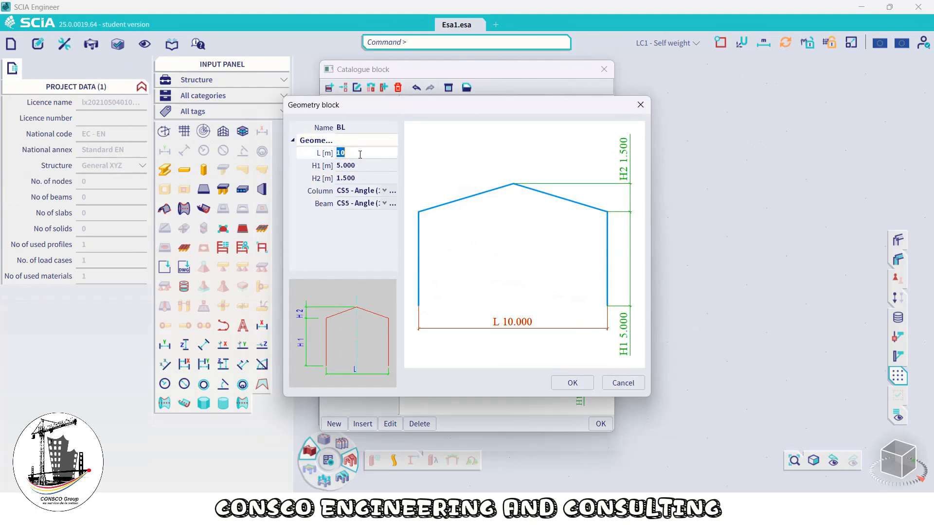
text(12)
click(361, 165)
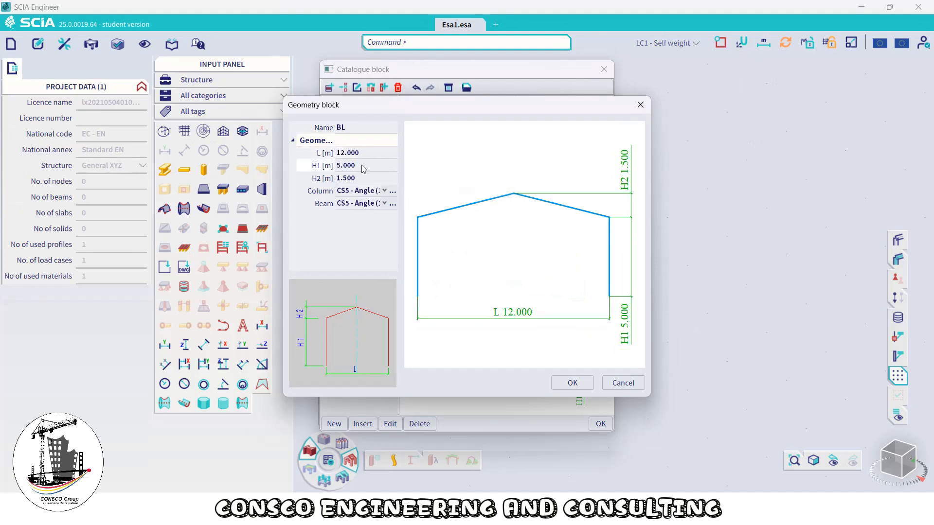
text(5)
click(371, 178)
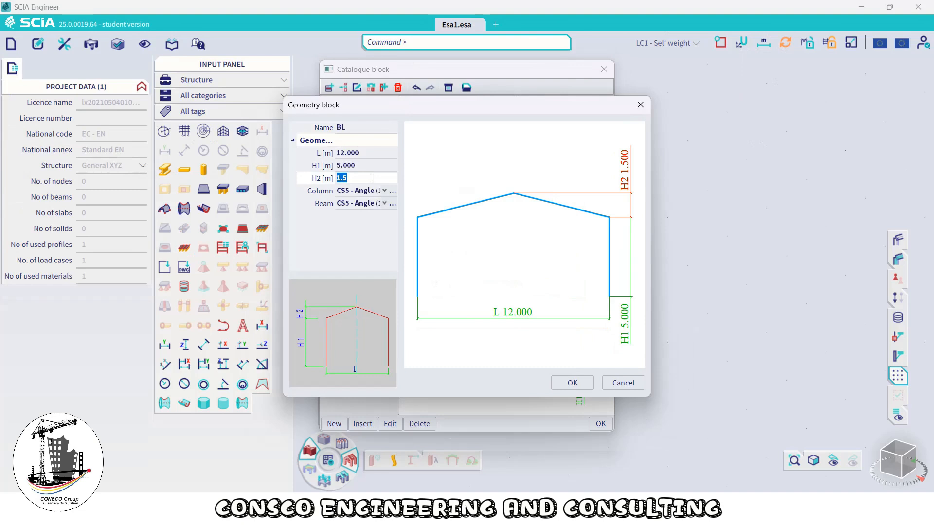
text(1)
click(363, 167)
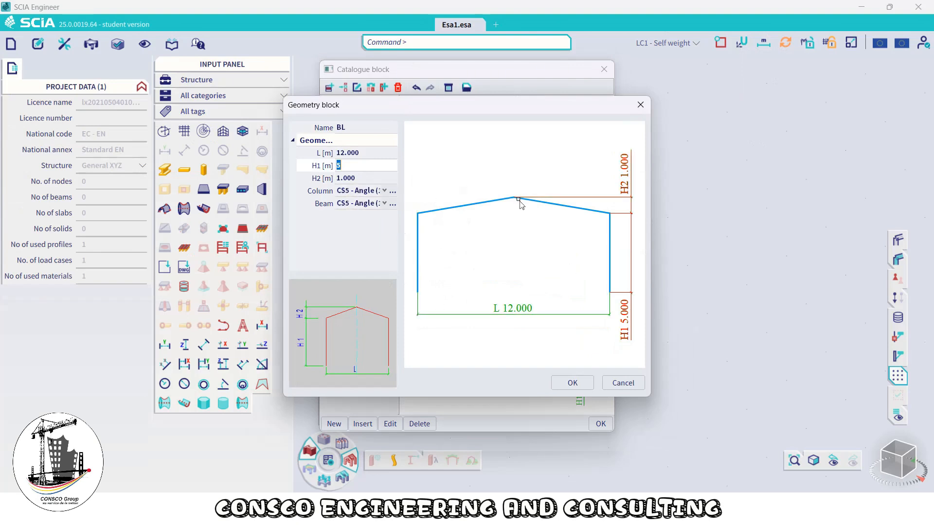
Assign the HE200A section to the columns and the IPE180 section to the beams
click(384, 190)
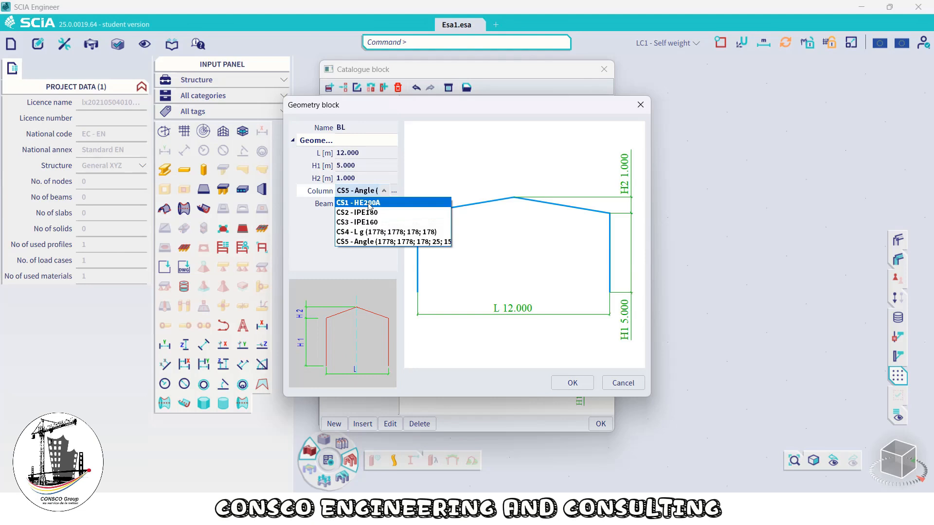
click(381, 205)
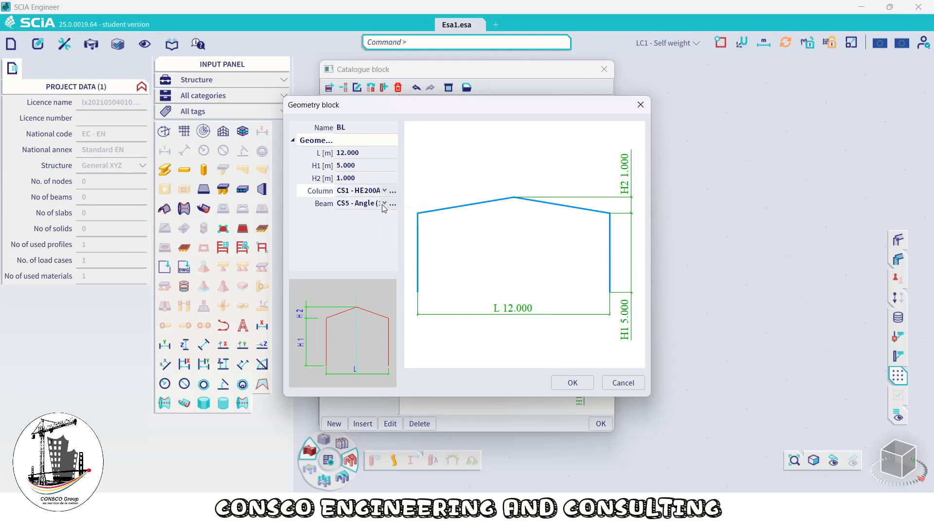
click(381, 204)
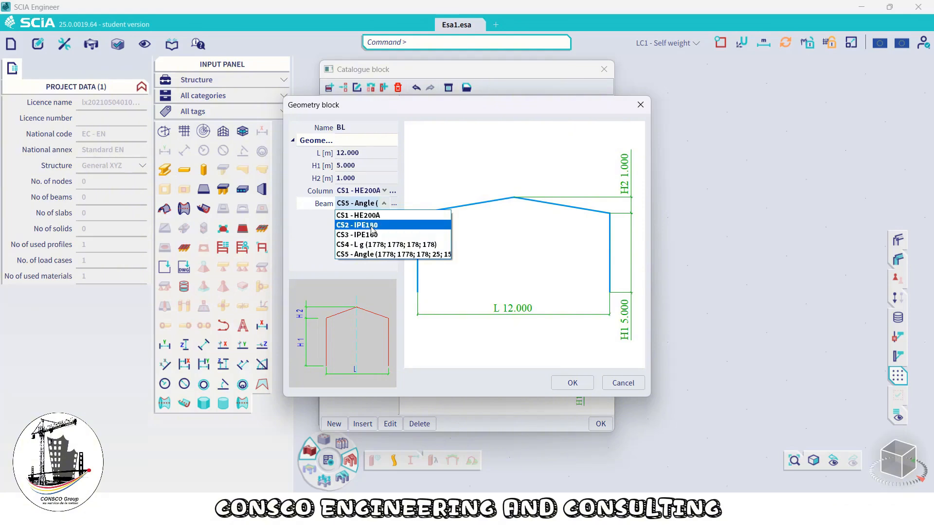
click(372, 227)
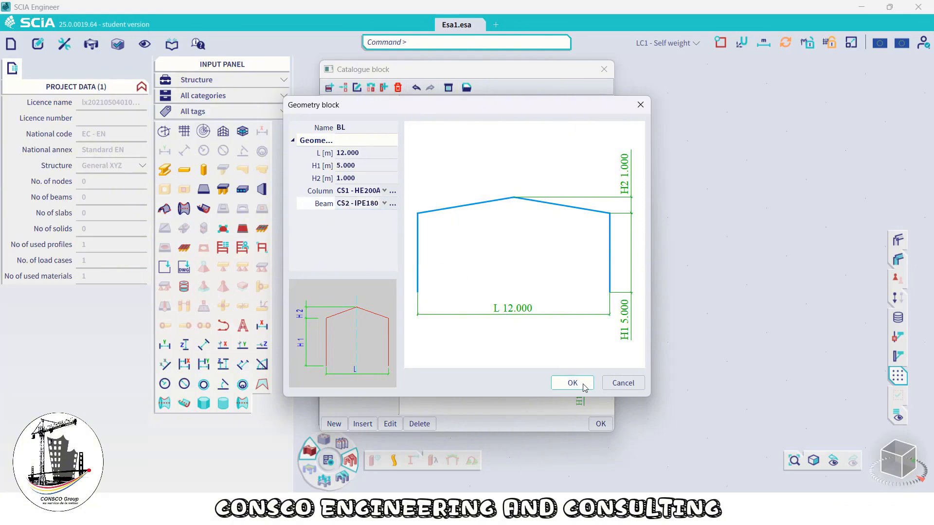
Open the cross-sections manager from the column field and rename the HE200A section as Columns
click(393, 193)
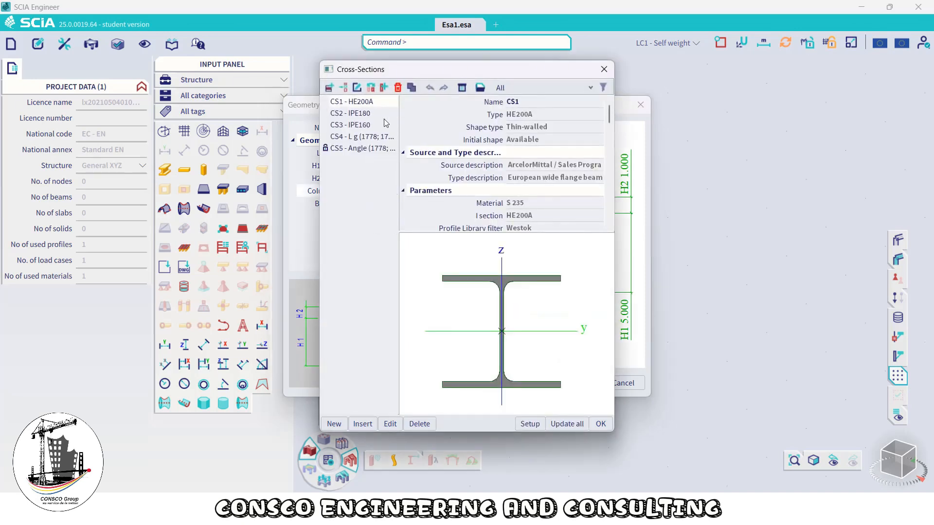
click(362, 113)
click(359, 102)
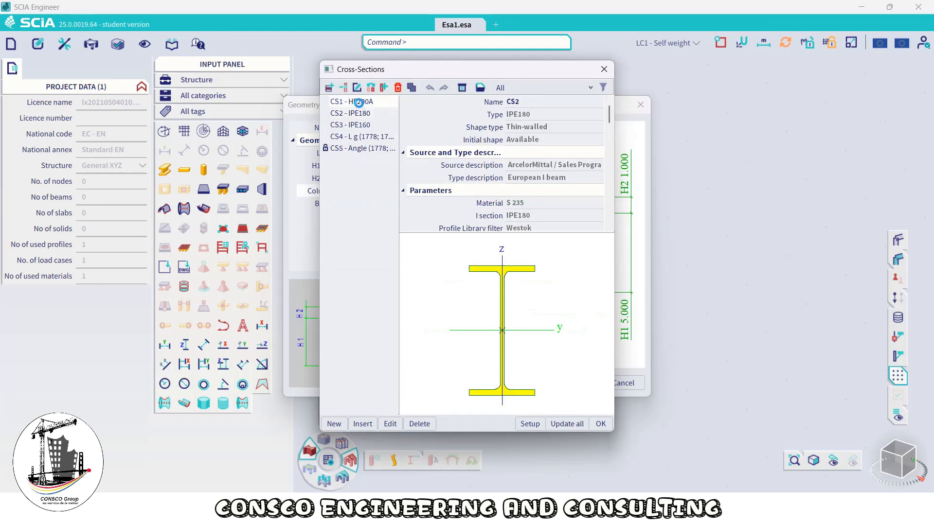
click(528, 101)
text(Colums)
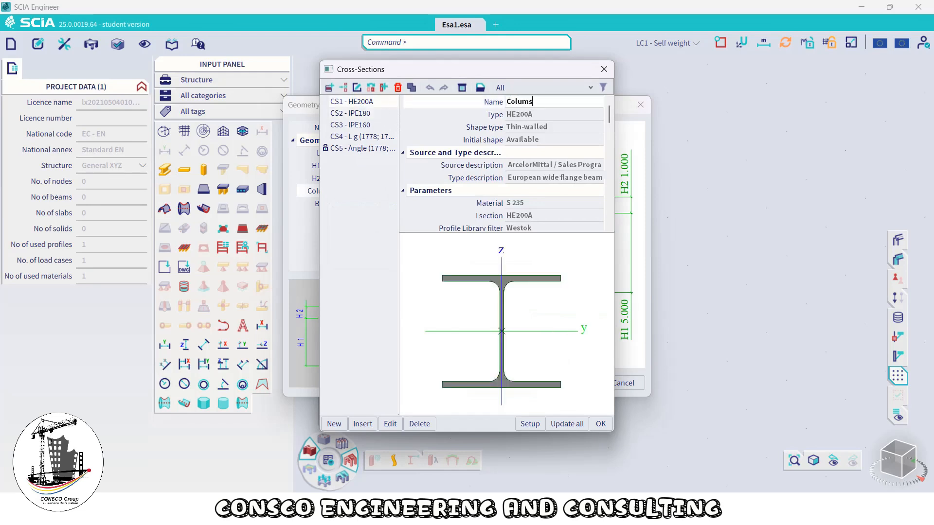
key(Return)
key(BackSpace)
text(ns)
Rename the IPE180 section as Beams and the IPE160 section as Purlins
click(343, 115)
click(529, 103)
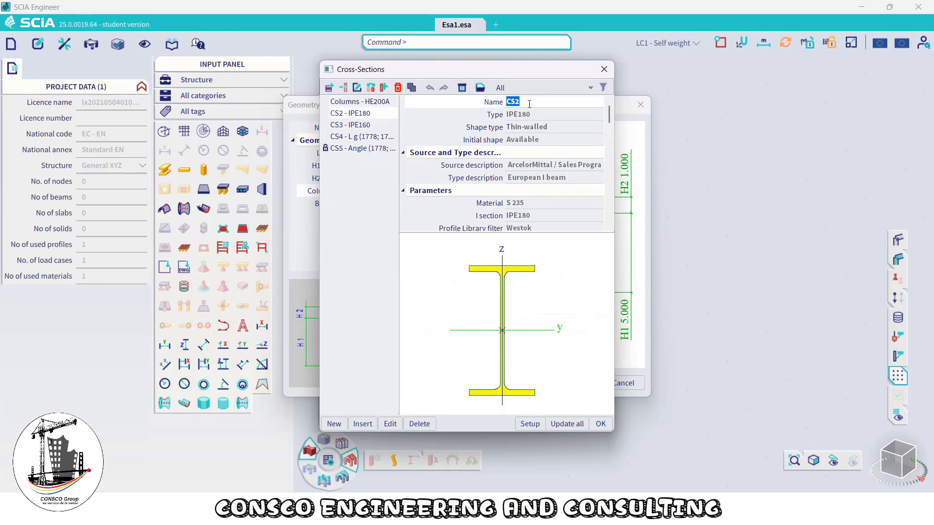
text(Beams)
click(370, 126)
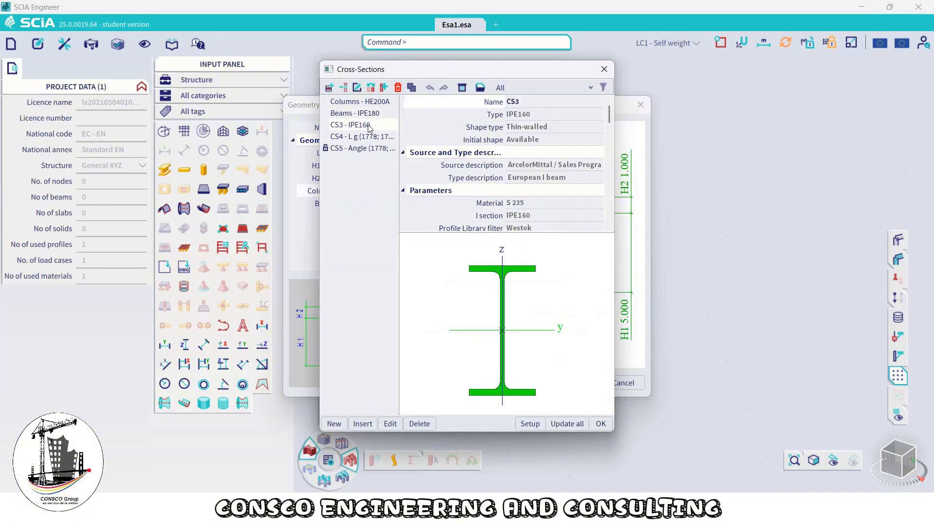
click(524, 103)
text(Purlins)
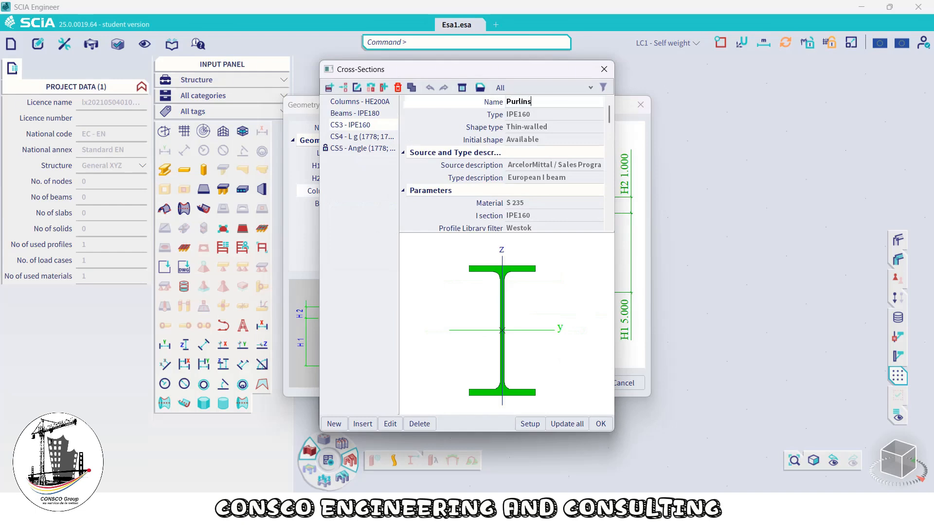
Rename the Angle section as Braces and close the cross-sections manager
click(372, 137)
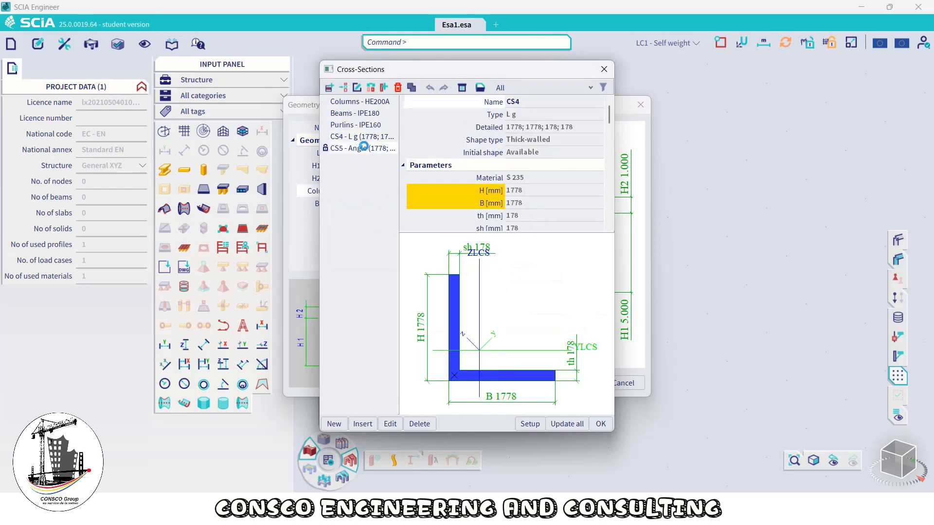
click(364, 146)
click(368, 138)
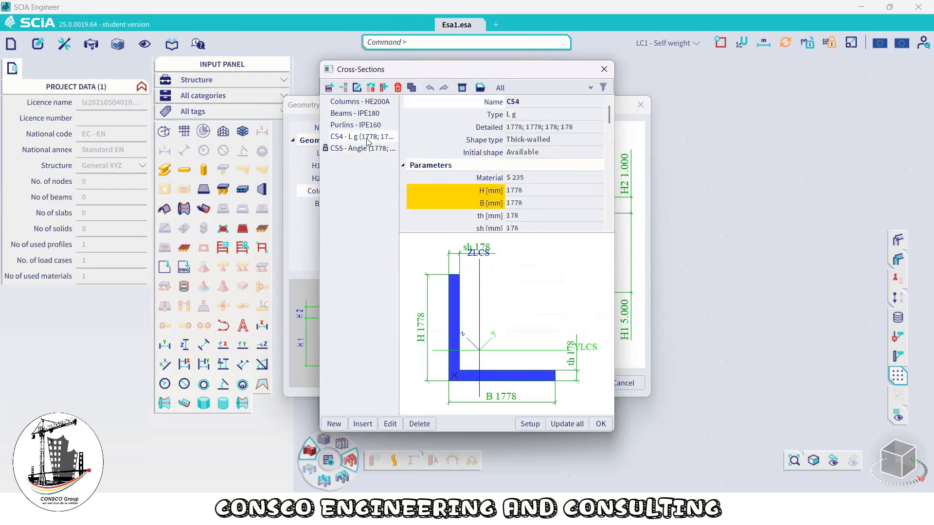
click(364, 149)
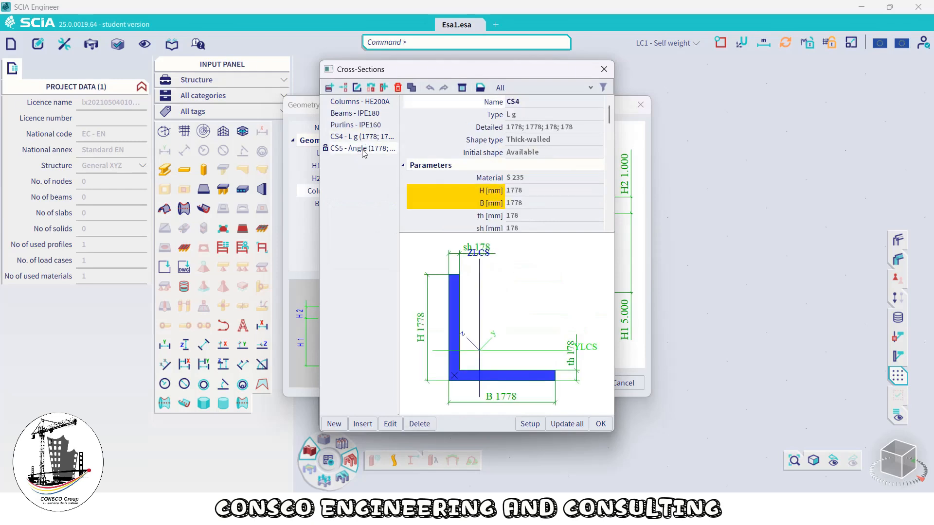
click(521, 101)
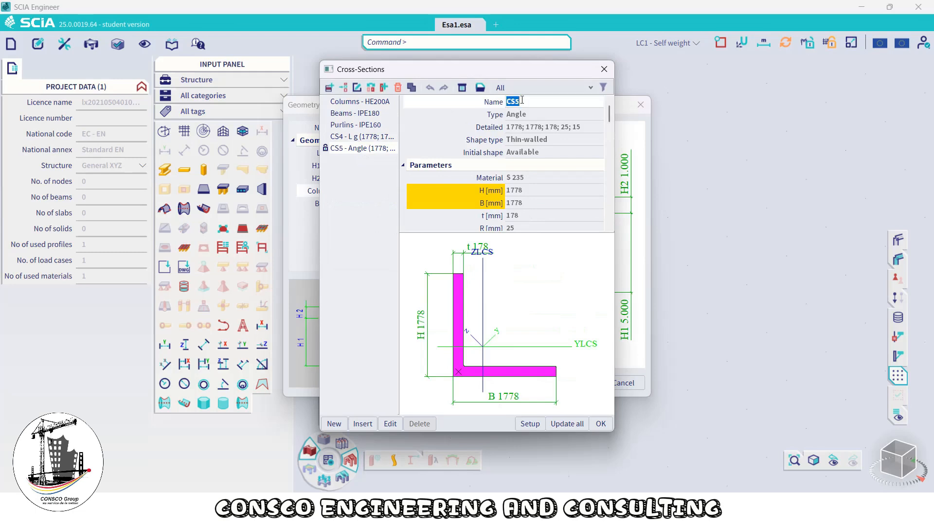
text(Braces)
click(601, 424)
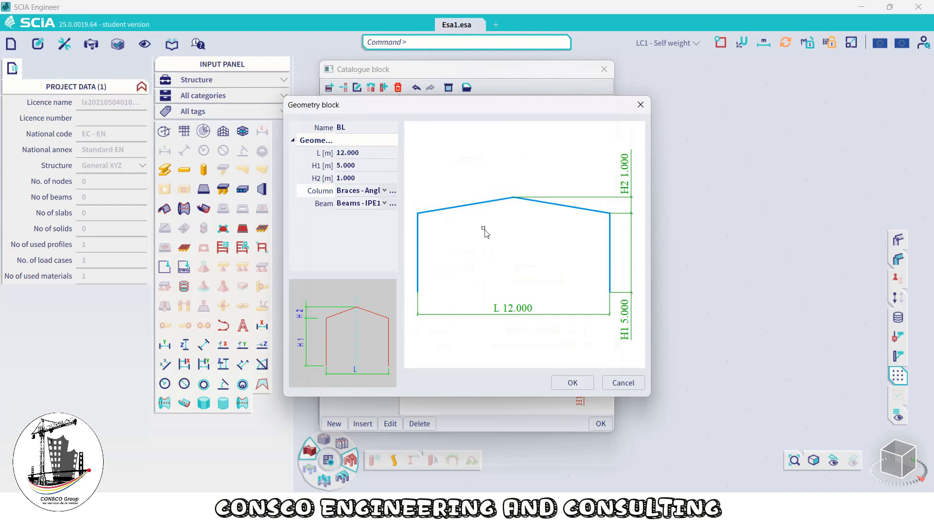
Assign the Columns section to the block's columns and the Beams section to its beams
click(382, 192)
click(375, 203)
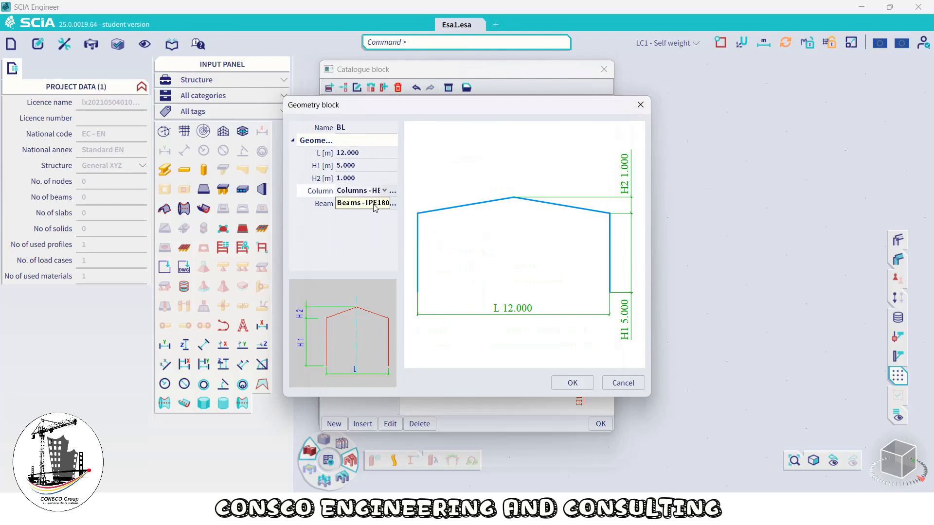
click(376, 205)
click(373, 225)
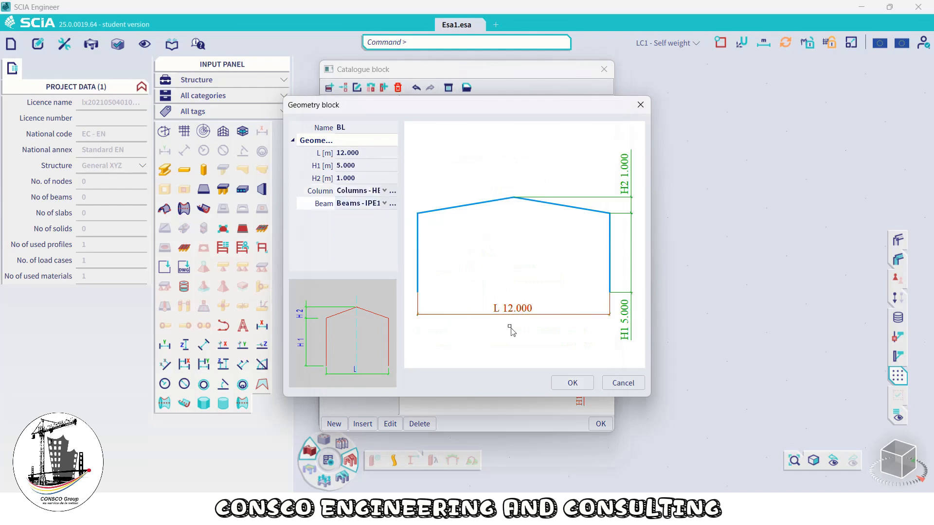
Confirm the block geometry and insert the portal frame block into the model at a picked point
click(573, 382)
click(596, 422)
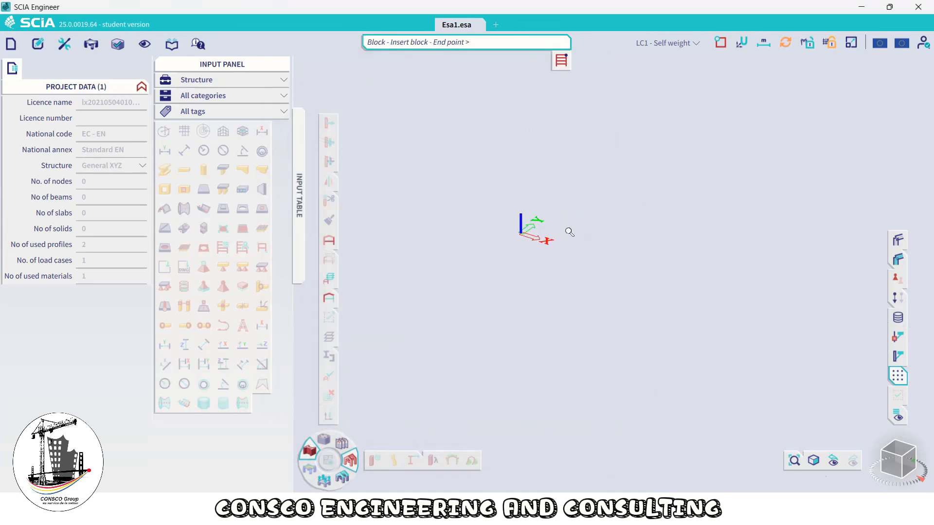
scroll(529, 231, up, 4)
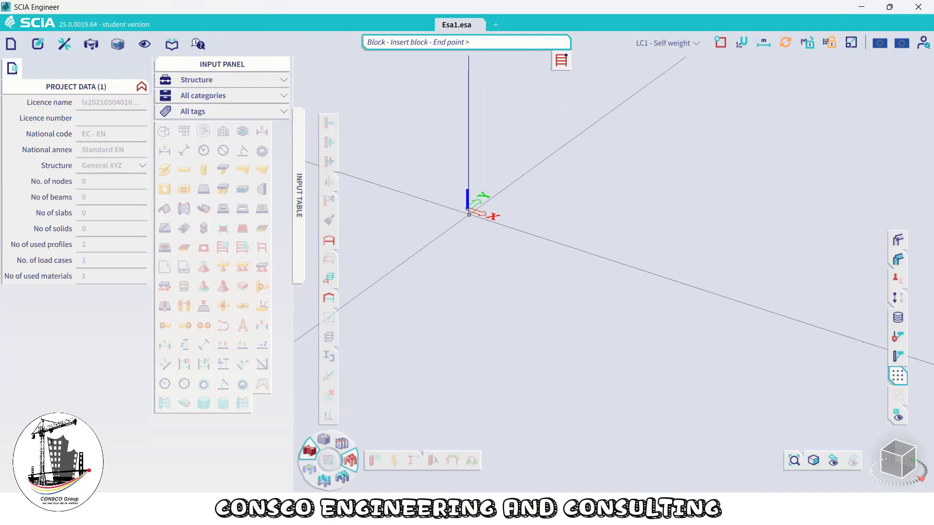
click(602, 246)
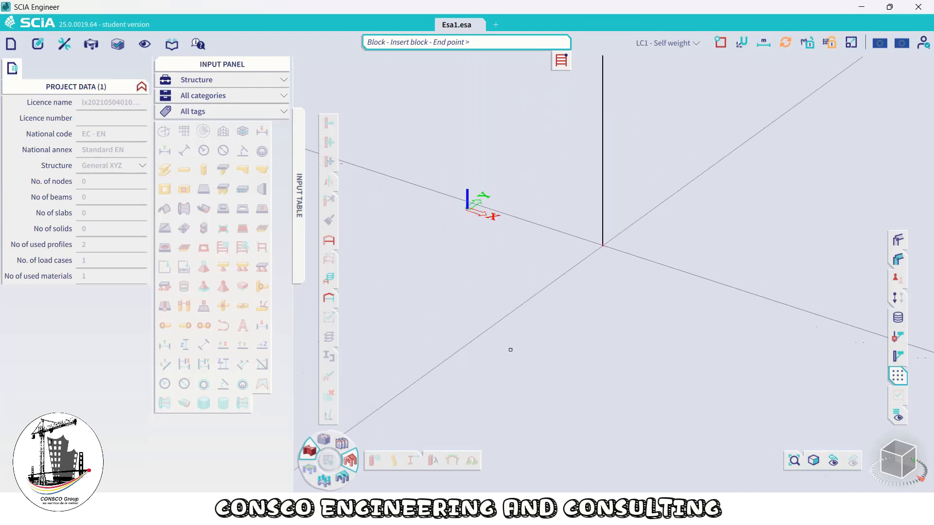
scroll(592, 250, down, 5)
middle_drag(593, 250, 525, 304)
scroll(528, 300, down, 5)
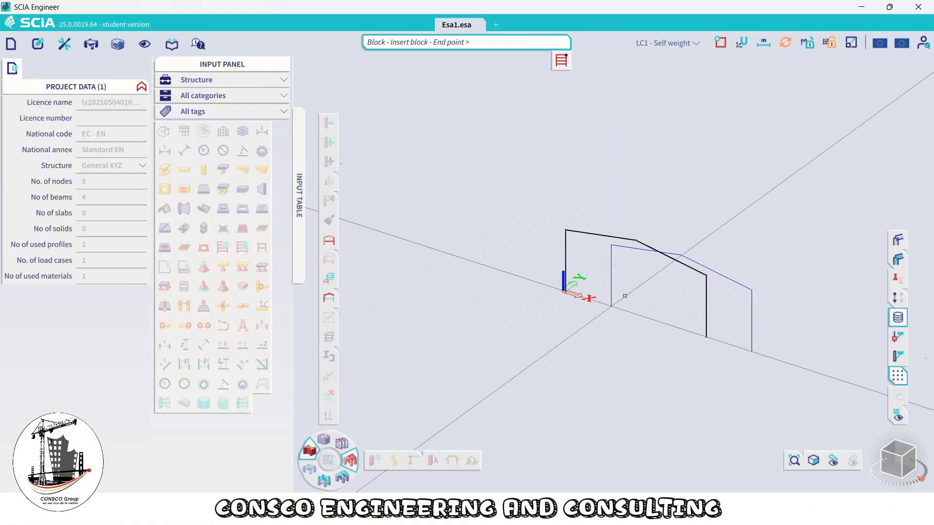
scroll(614, 267, up, 3)
key(Escape)
Select the whole frame and move it so its base node sits at the origin 0 0
scroll(608, 260, down, 2)
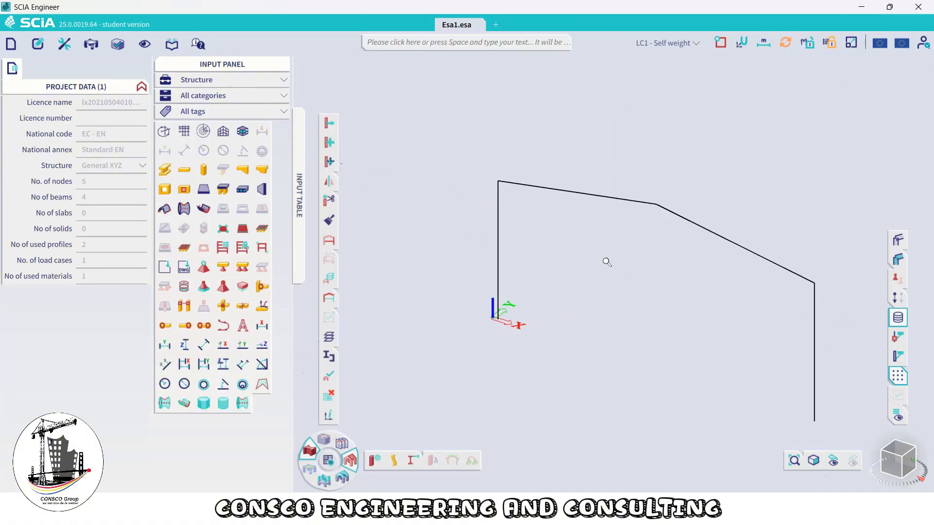
scroll(583, 240, down, 3)
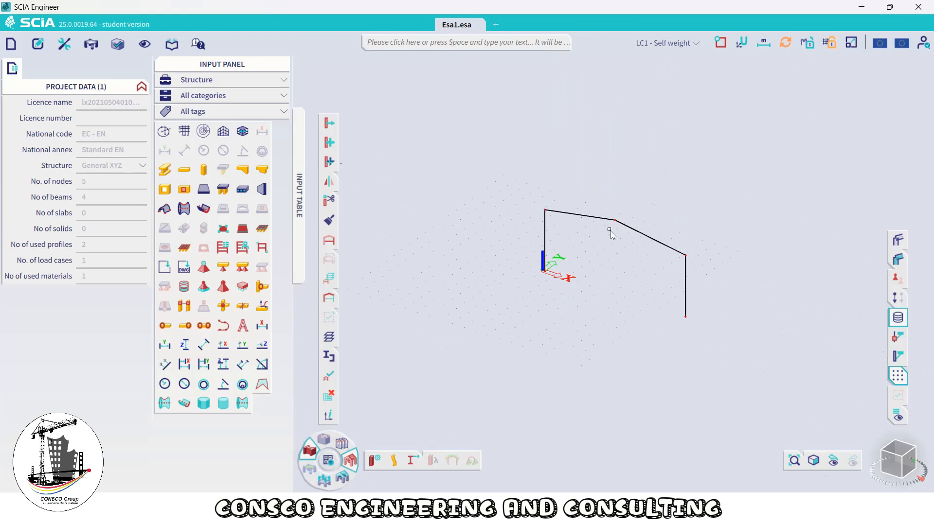
key(ctrl+a)
scroll(540, 239, up, 5)
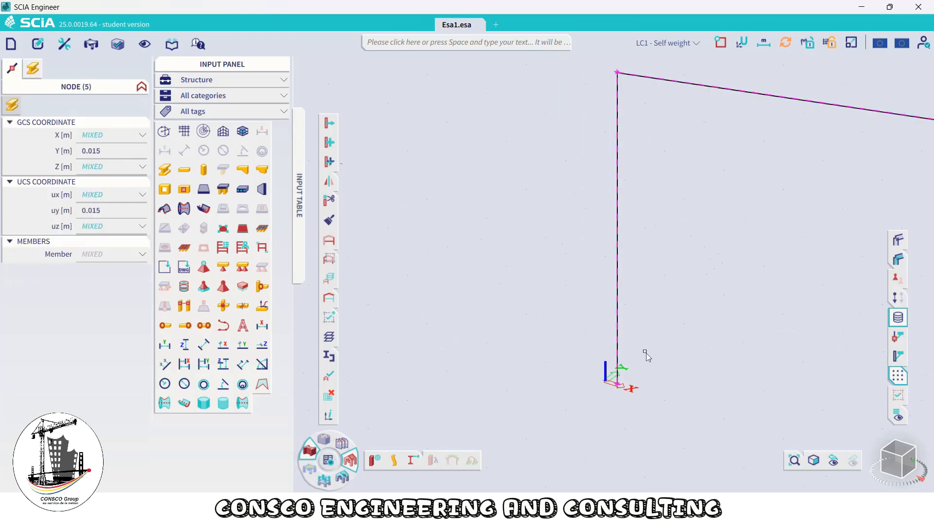
scroll(577, 323, up, 3)
key(ctrl+m)
scroll(567, 361, up, 5)
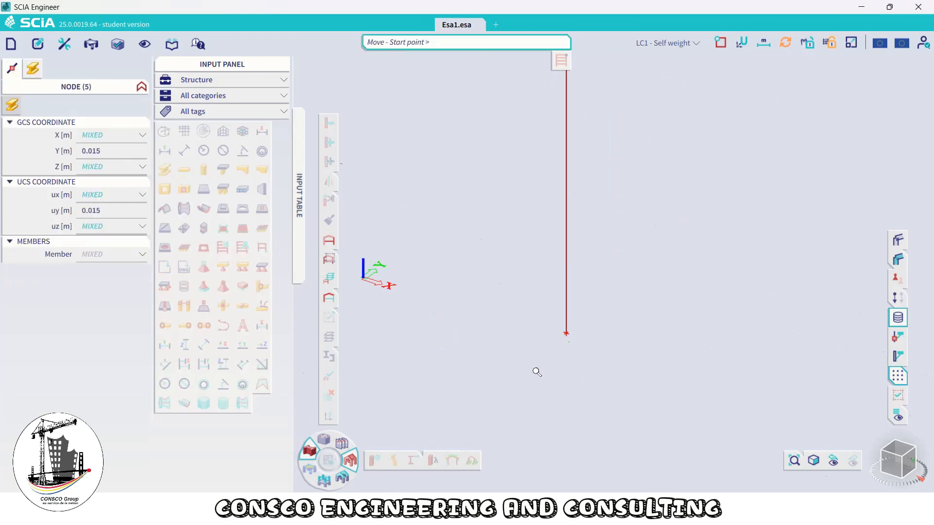
click(566, 334)
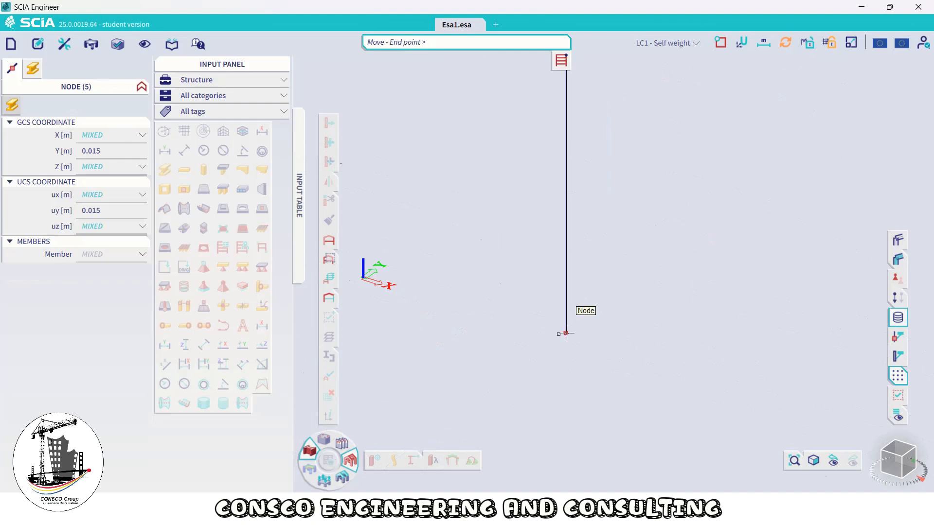
text(0 0)
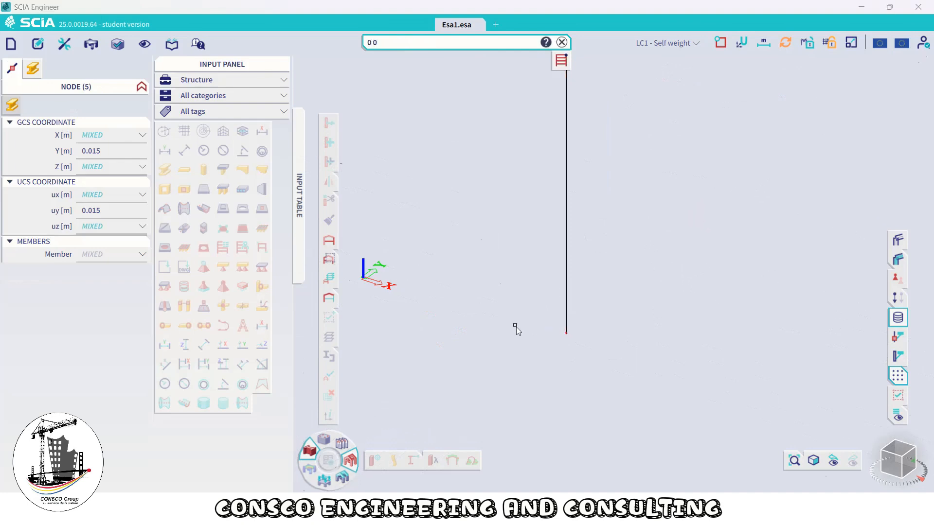
key(Return)
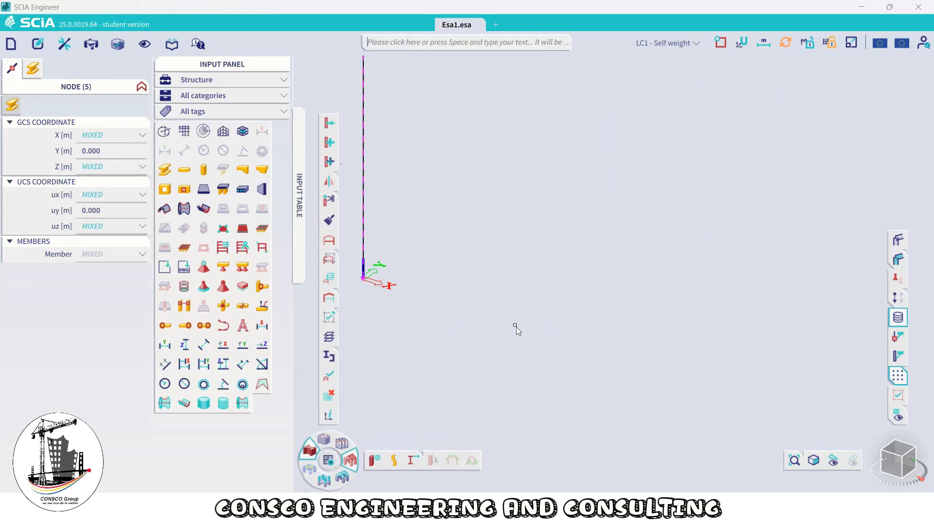
scroll(543, 273, down, 6)
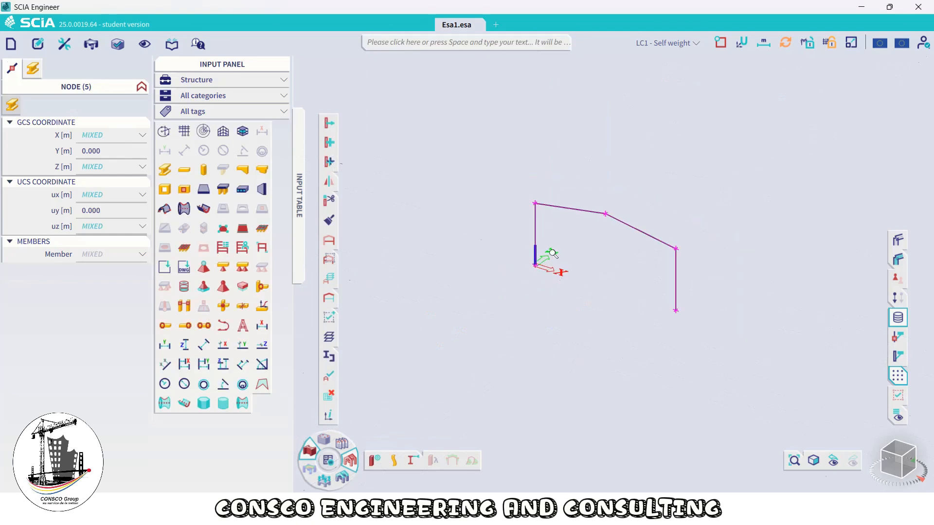
key(Escape)
scroll(607, 214, up, 5)
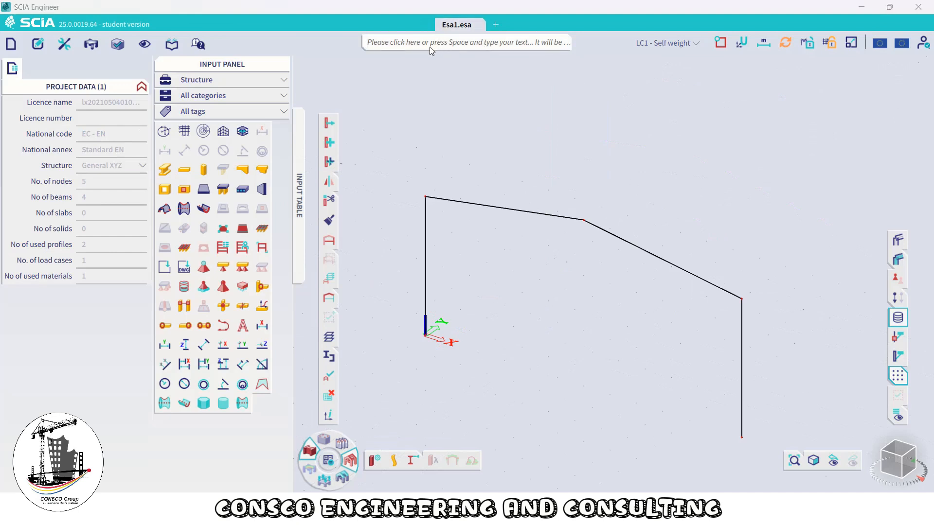
Multicopy the whole frame into 2 copies spaced 6 m apart along y
text(Mu;t)
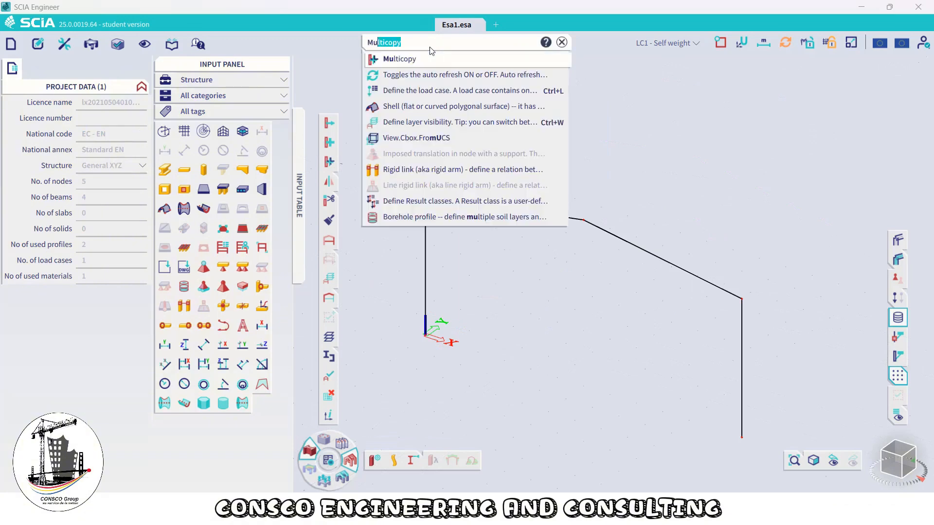
key(BackSpace)
key(BackSpace)
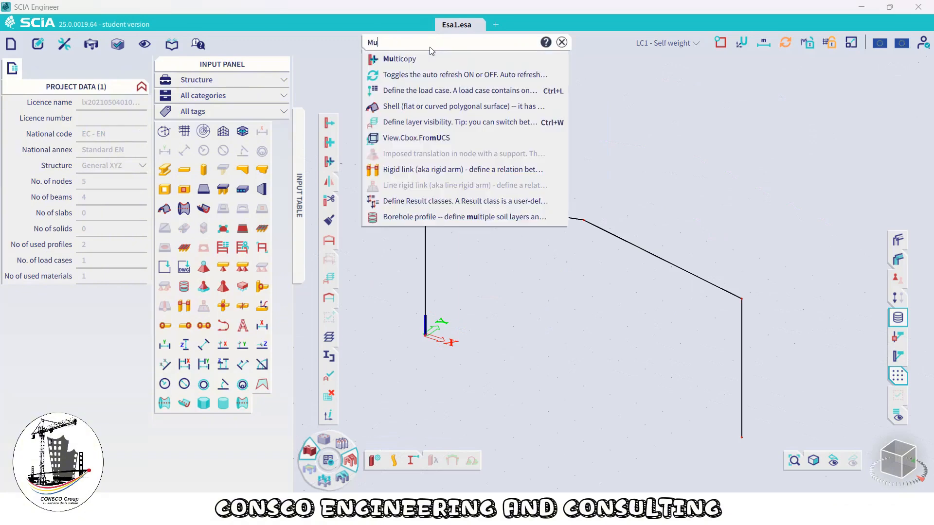
click(413, 59)
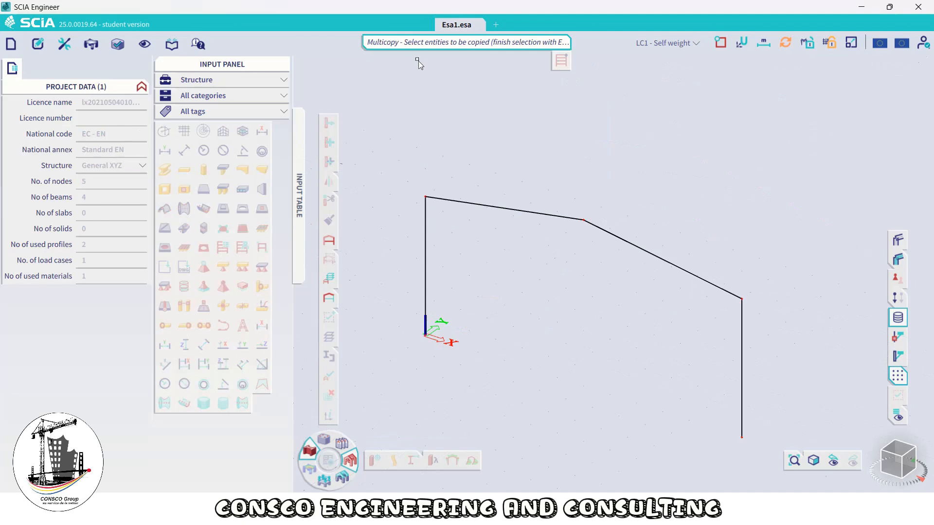
scroll(488, 161, down, 5)
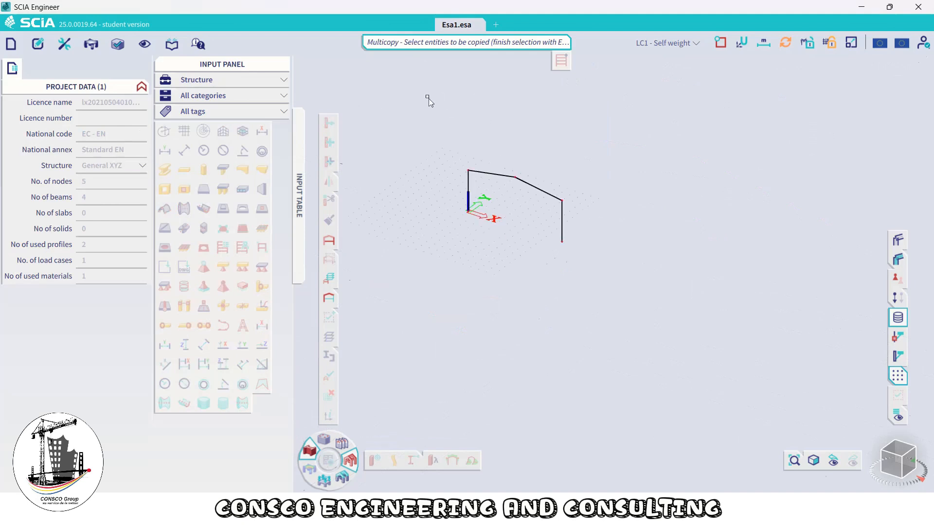
drag(428, 98, 735, 397)
key(Escape)
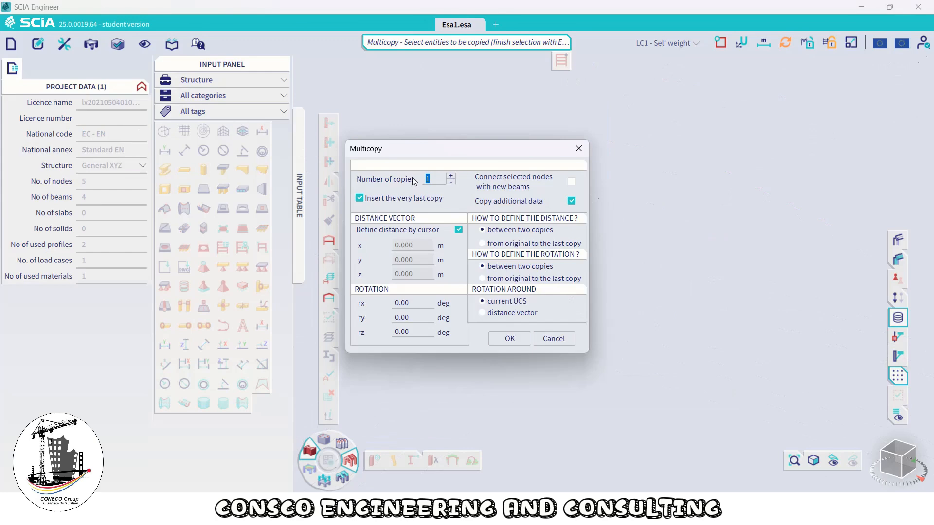
click(451, 176)
click(459, 230)
double_click(412, 259)
text(6)
click(509, 339)
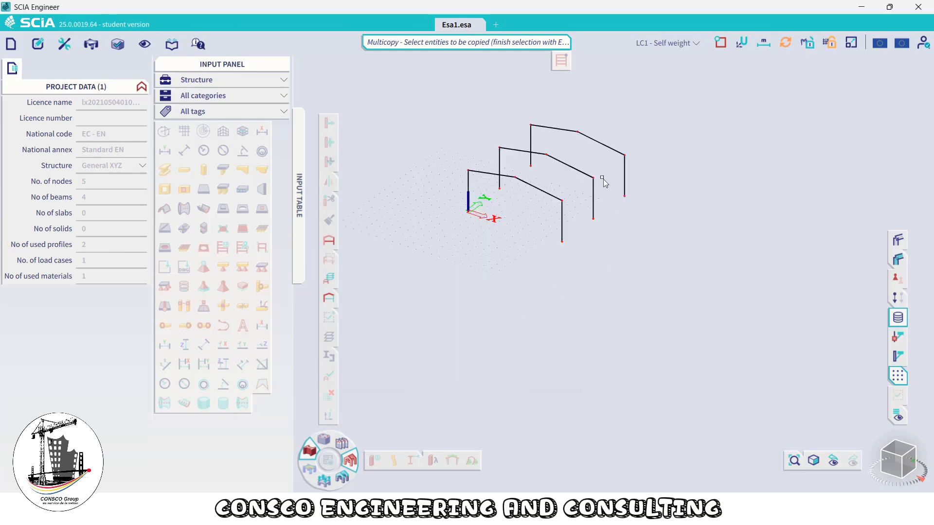
Start a new horizontal 1D member and set its cross-section to Purlins - IPE160
scroll(559, 161, up, 4)
scroll(591, 242, down, 3)
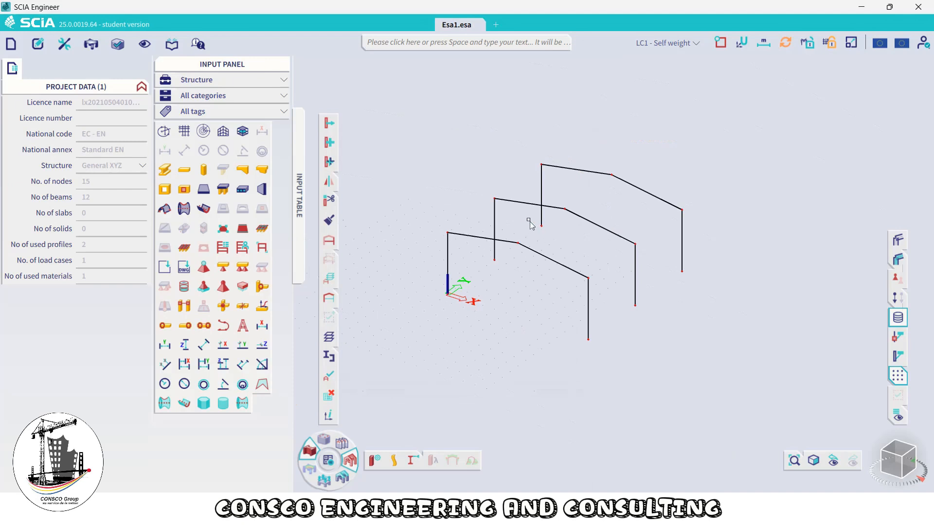
scroll(530, 221, up, 3)
scroll(531, 221, down, 3)
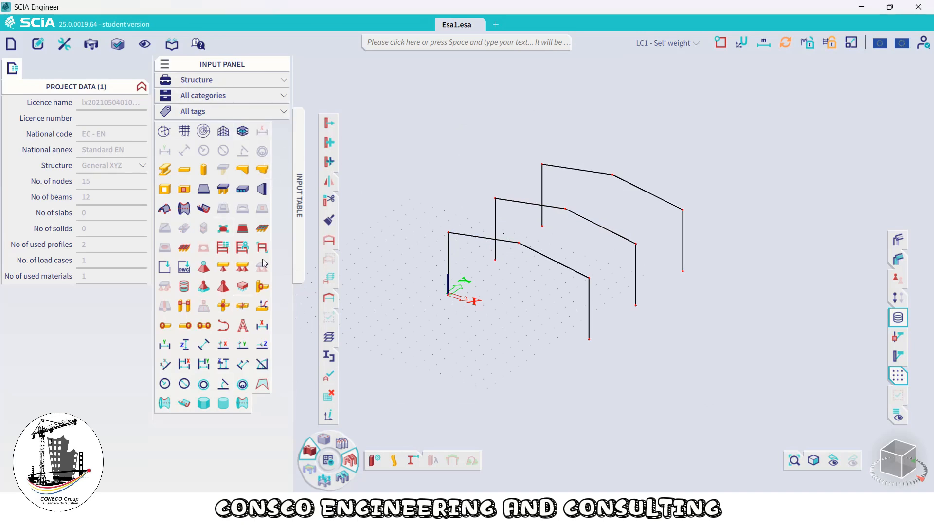
click(184, 173)
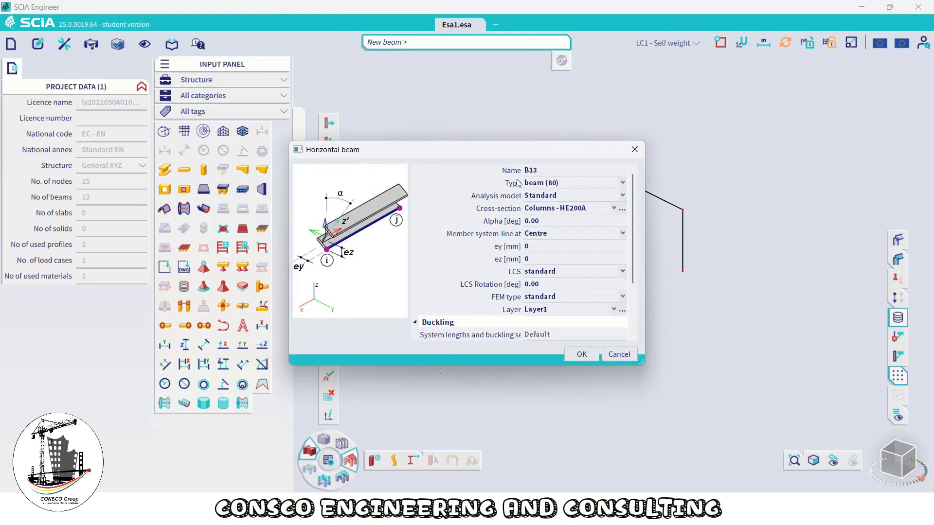
drag(431, 146, 253, 137)
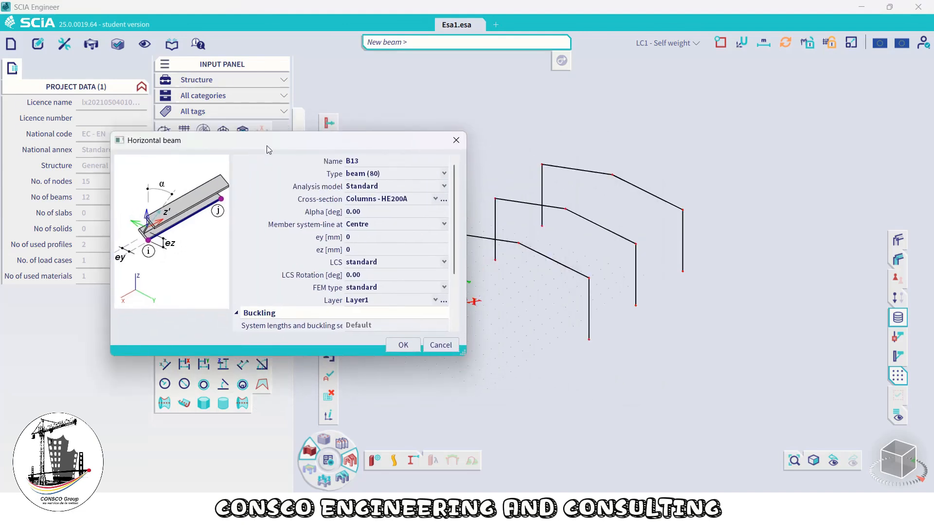
click(382, 204)
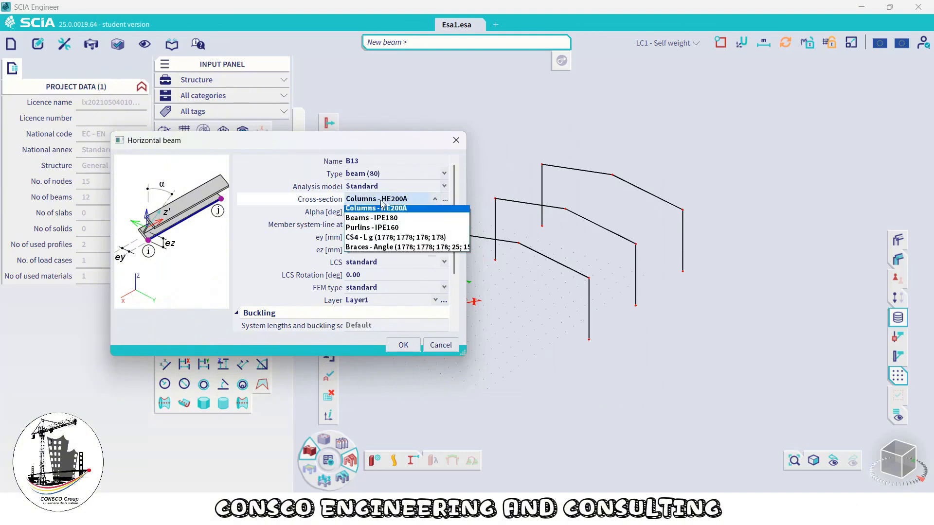
click(388, 228)
Set the horizontal beam's direction to axis Y with insertion point at begin, and confirm
scroll(387, 256, down, 3)
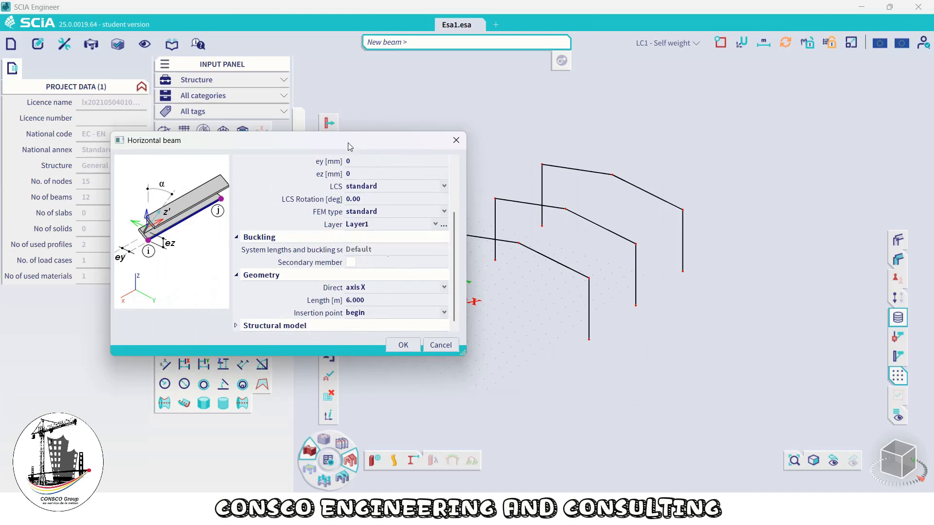
drag(348, 142, 269, 79)
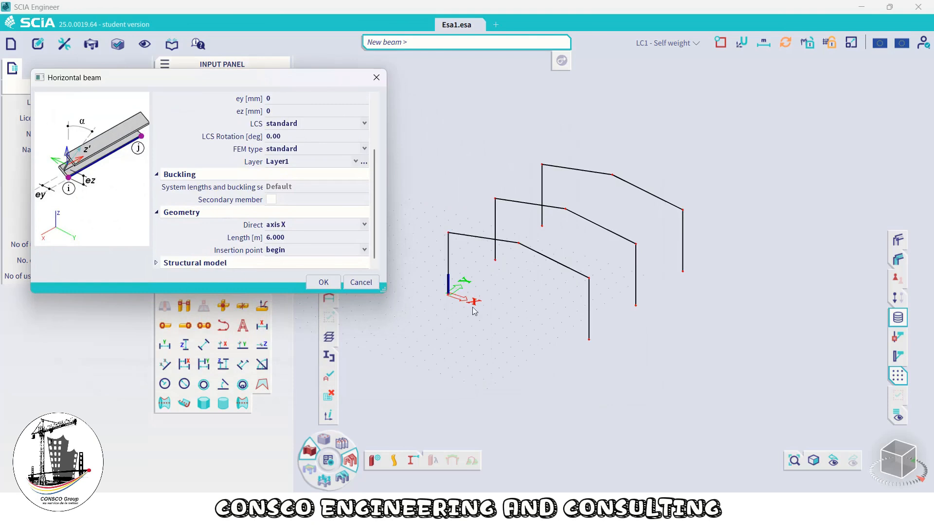
click(306, 224)
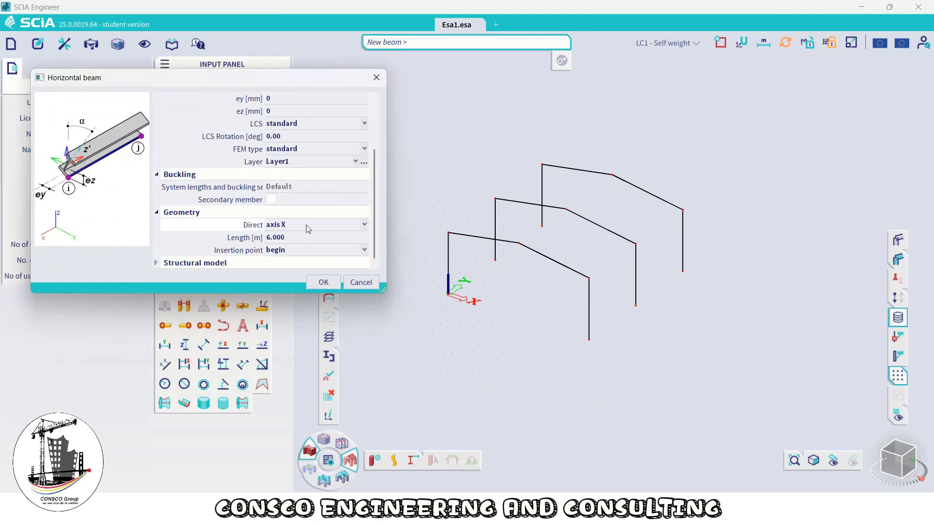
click(305, 224)
click(288, 248)
click(275, 255)
click(276, 254)
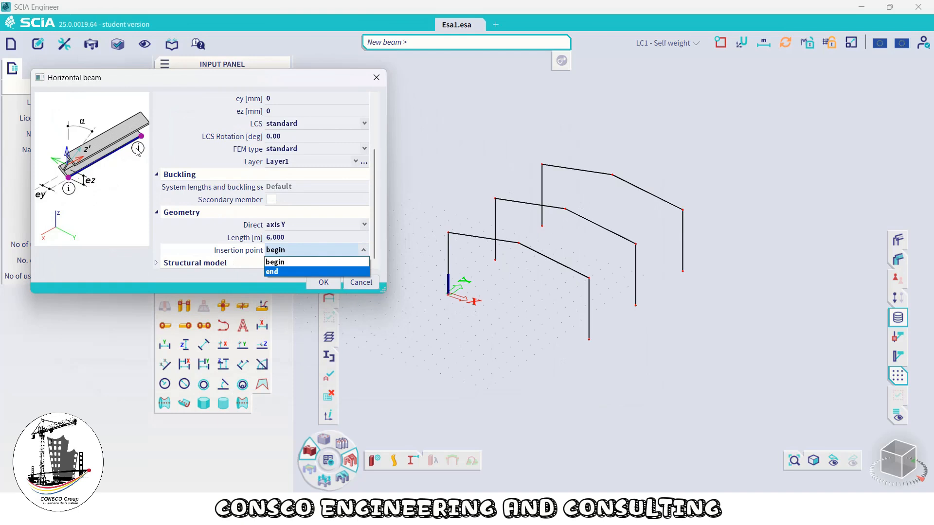
click(285, 263)
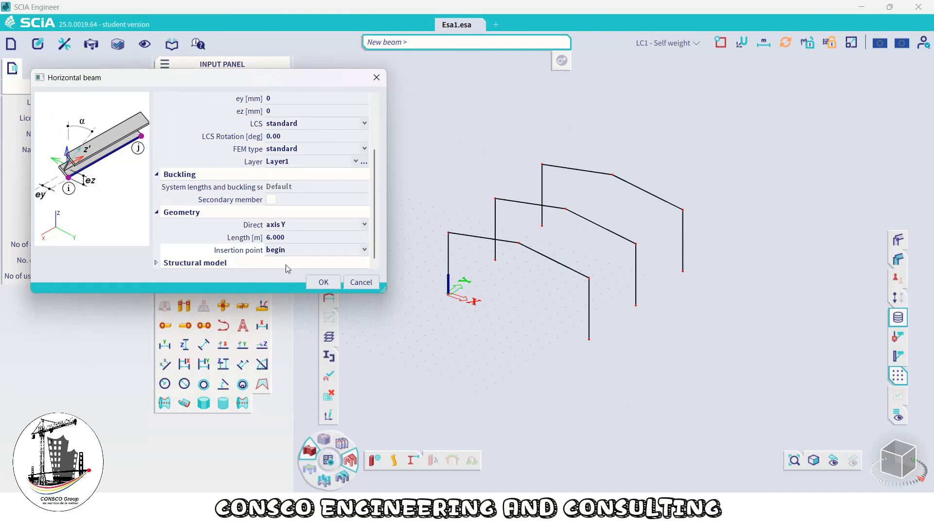
click(323, 282)
Place purlins along Y starting from the first frame's left eave node and ridge node
scroll(468, 265, up, 5)
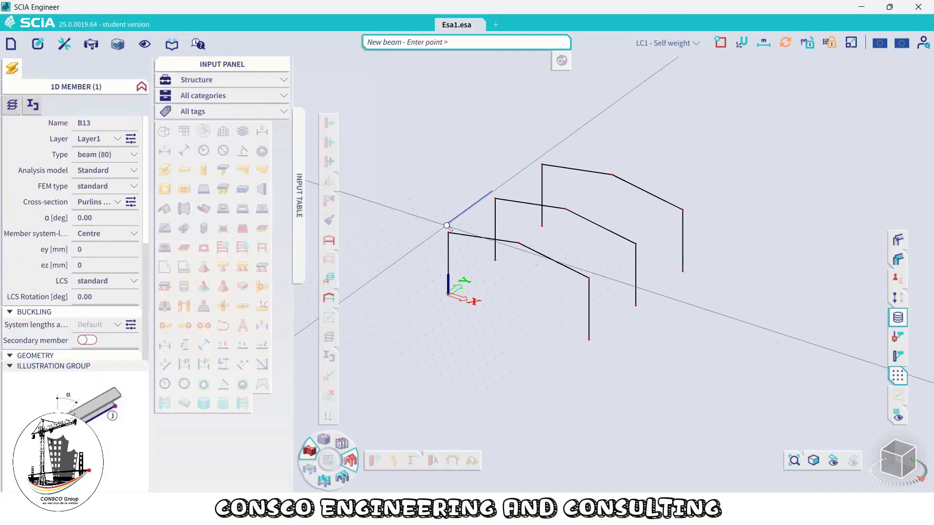
click(457, 264)
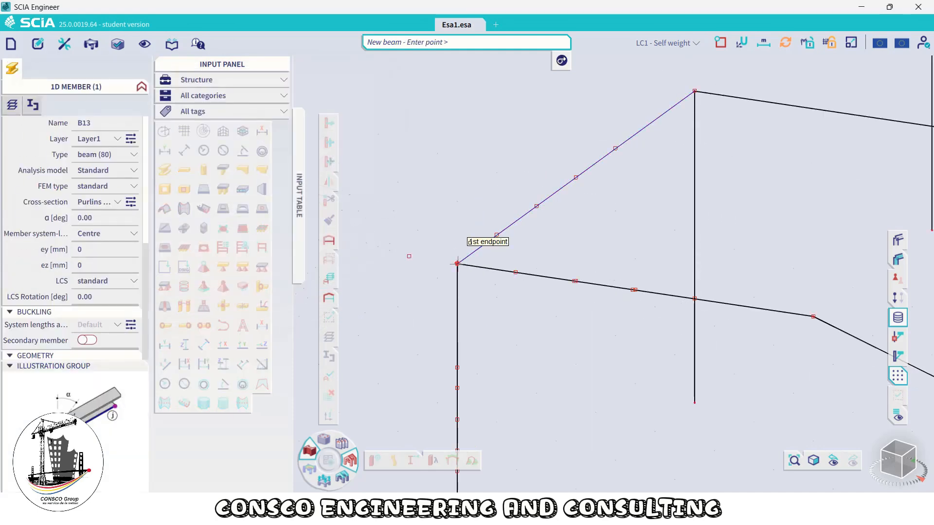
scroll(457, 264, down, 3)
scroll(558, 255, up, 3)
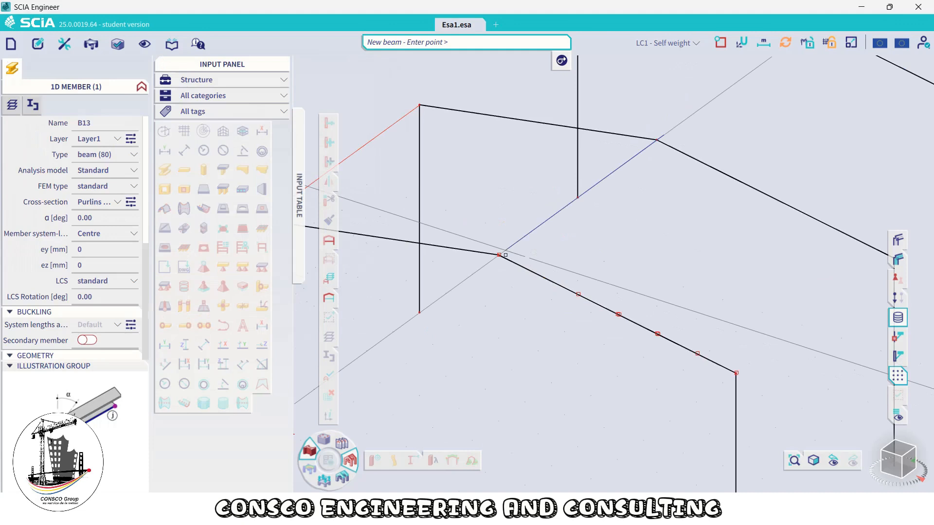
click(500, 254)
scroll(540, 248, down, 3)
scroll(594, 284, up, 4)
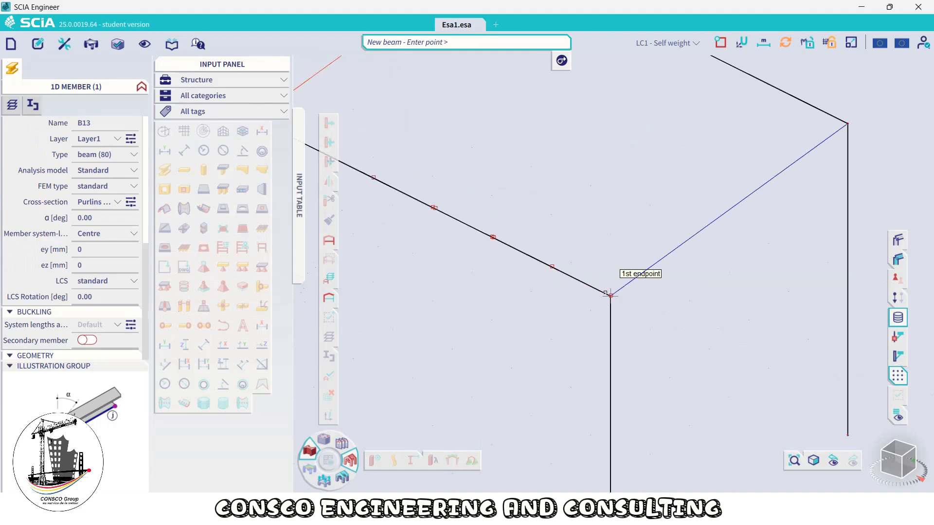
Place purlins from the first frame's remaining eave nodes and end the horizontal beam command
click(610, 296)
scroll(594, 183, down, 4)
middle_drag(583, 241, 517, 384)
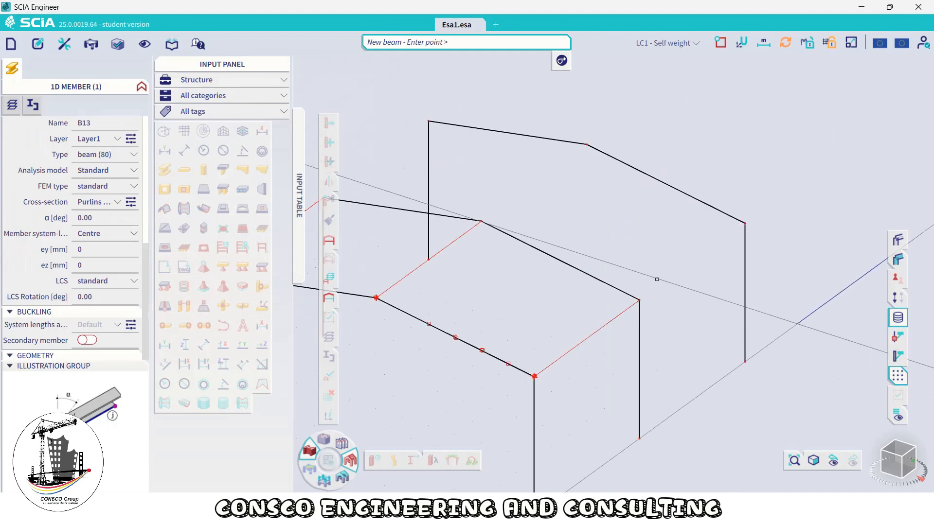
click(640, 300)
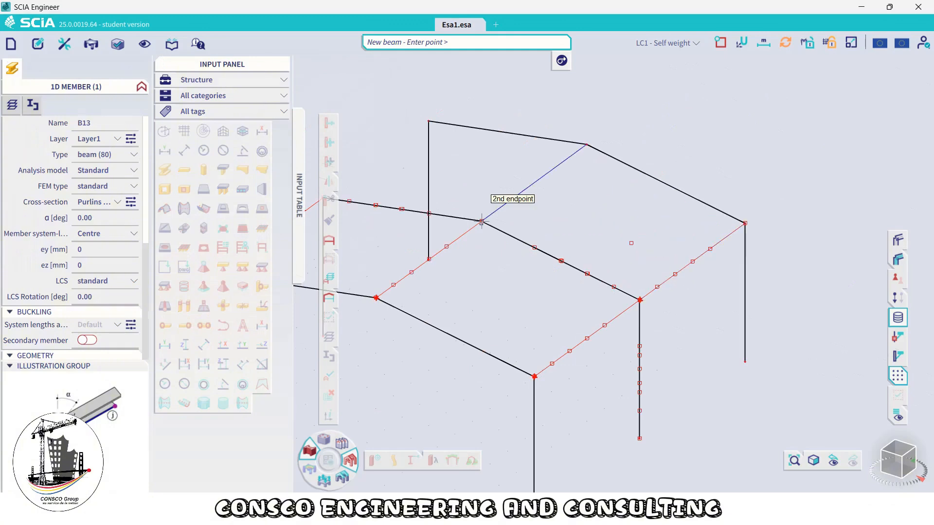
scroll(440, 176, down, 4)
scroll(433, 179, up, 4)
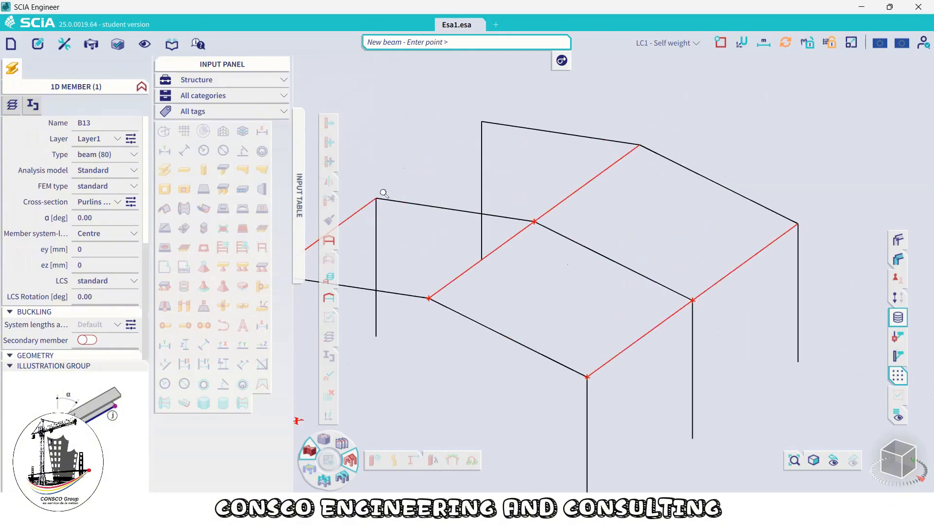
scroll(419, 174, down, 3)
middle_drag(454, 163, 568, 208)
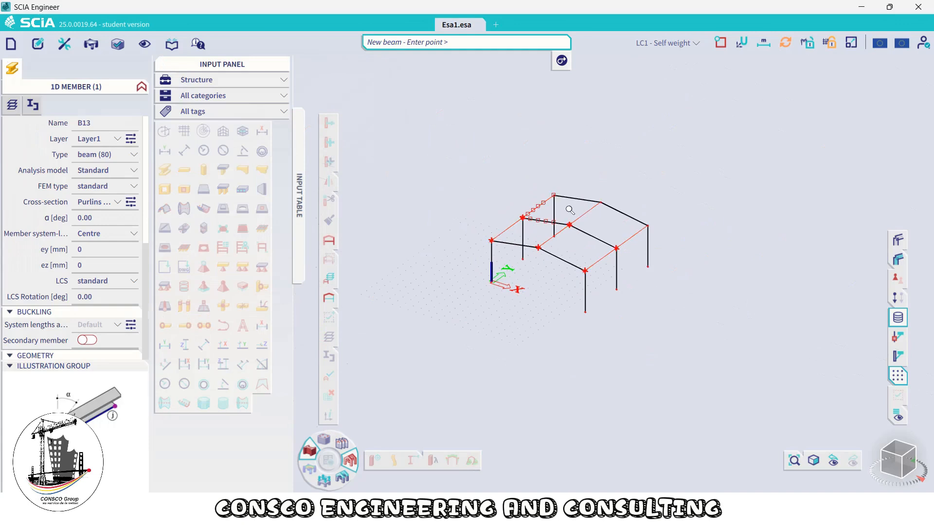
scroll(569, 208, up, 1)
right_click(486, 170)
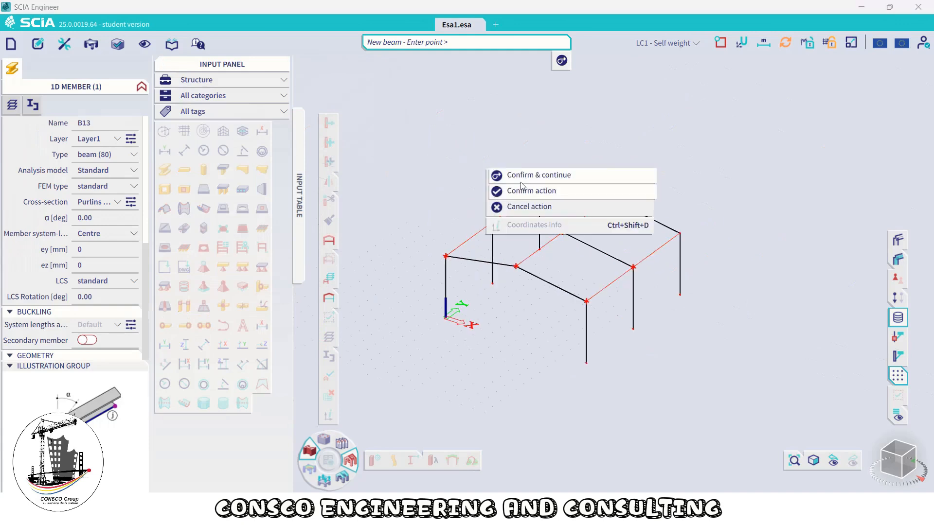
click(542, 197)
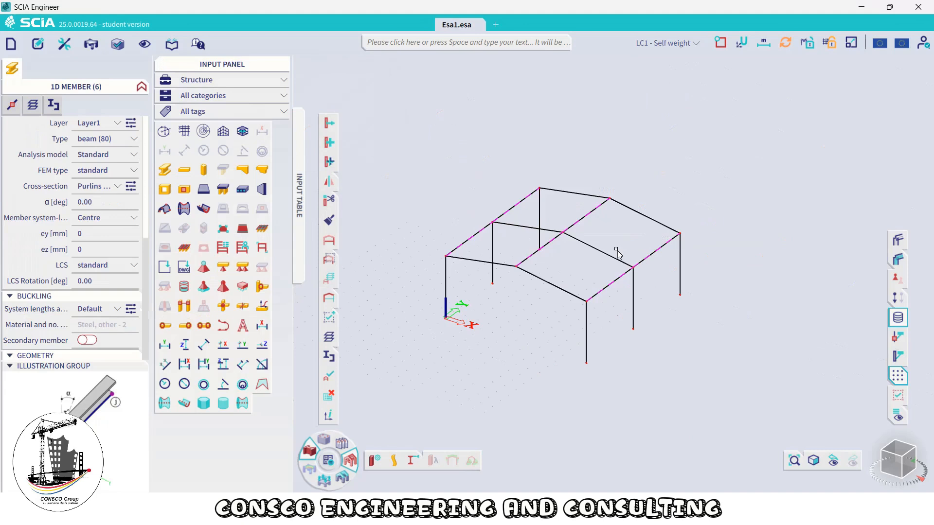
Add another Purlins - IPE160 horizontal beam along Y from the front column's point at 3 m height
click(185, 170)
drag(495, 148, 345, 108)
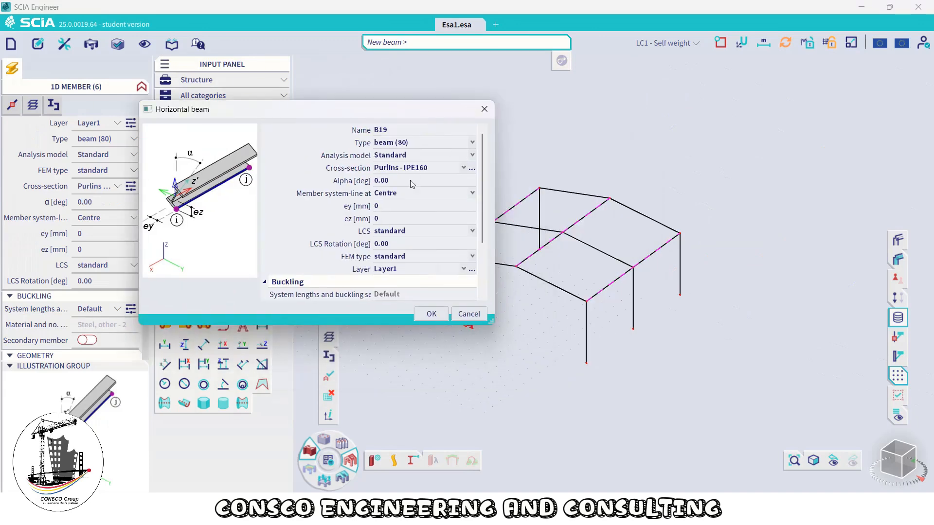
click(431, 314)
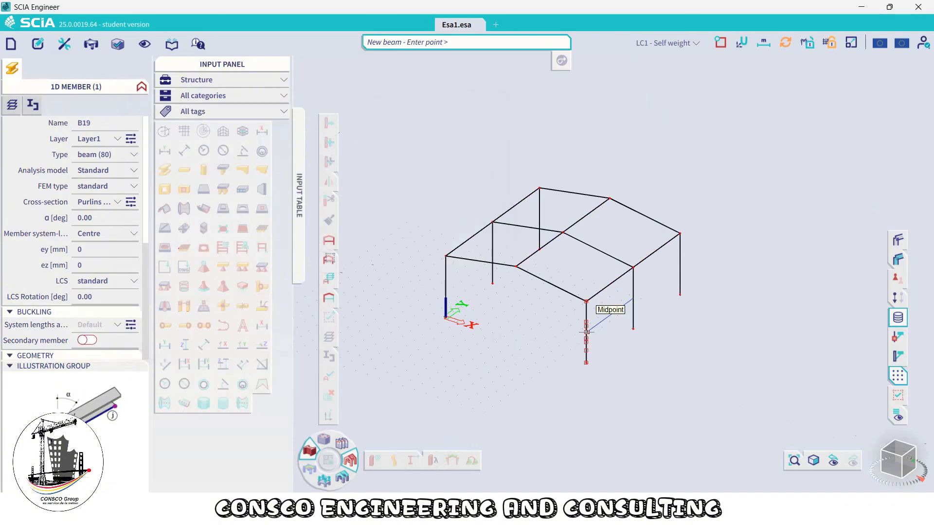
scroll(583, 311, up, 5)
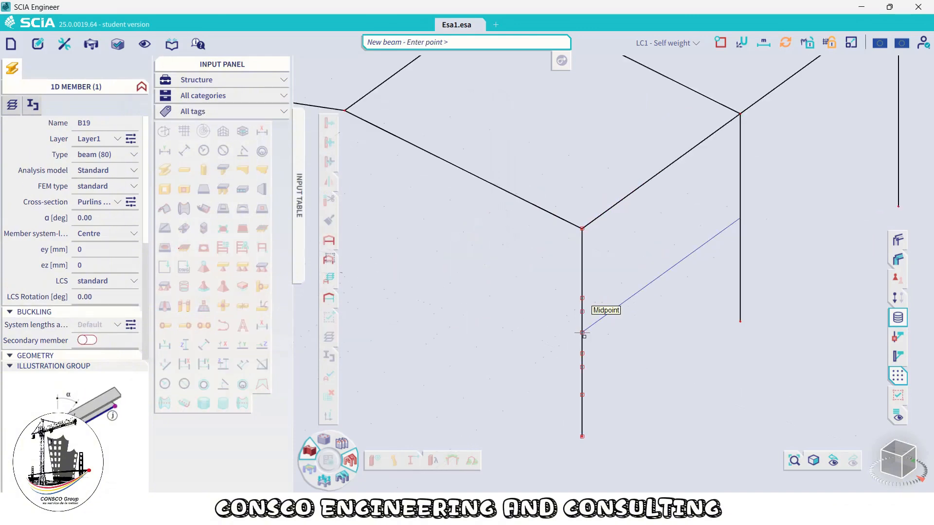
click(582, 332)
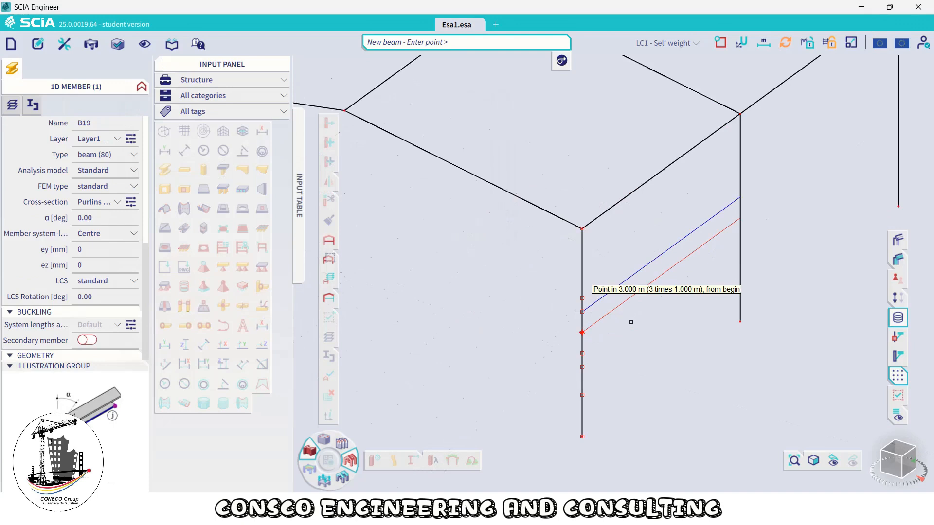
right_click(631, 321)
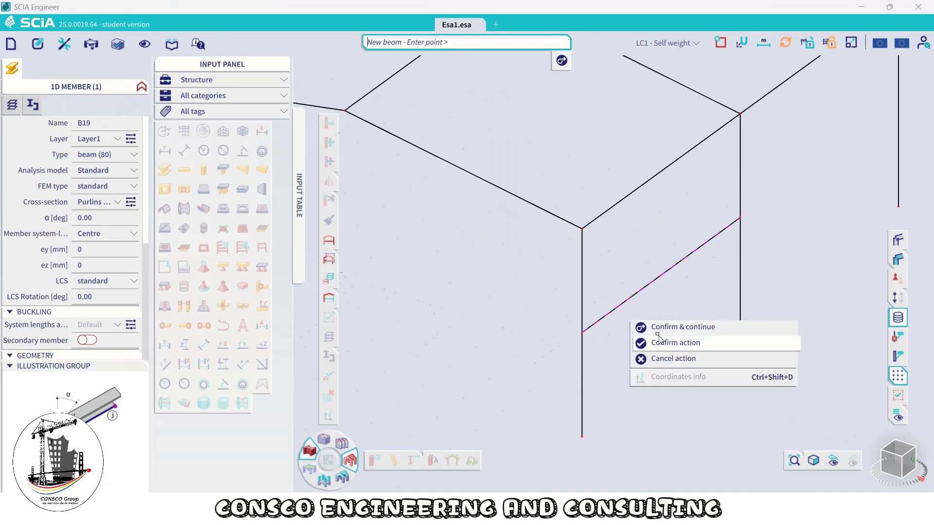
click(656, 342)
scroll(661, 259, down, 5)
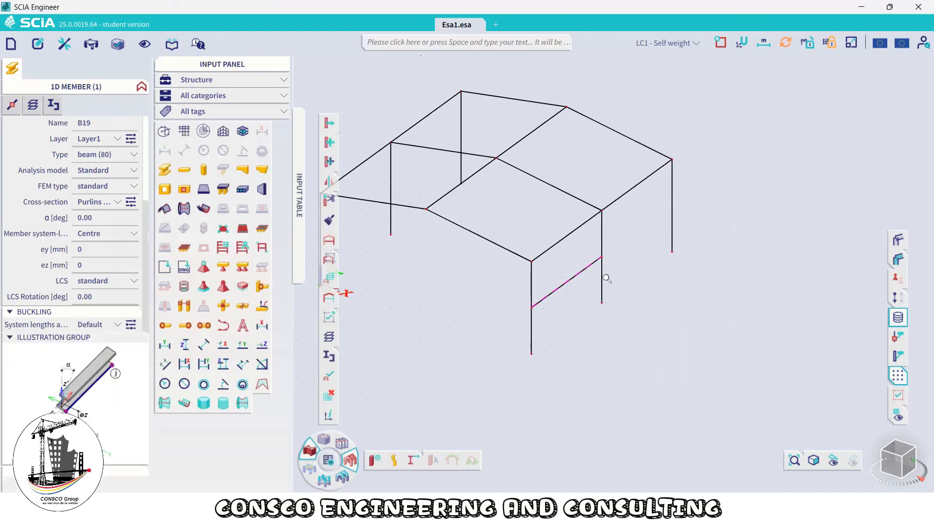
Start a new member with type wall bracing and cross-section Braces - Angle
scroll(612, 275, down, 5)
scroll(593, 283, up, 3)
scroll(593, 283, up, 2)
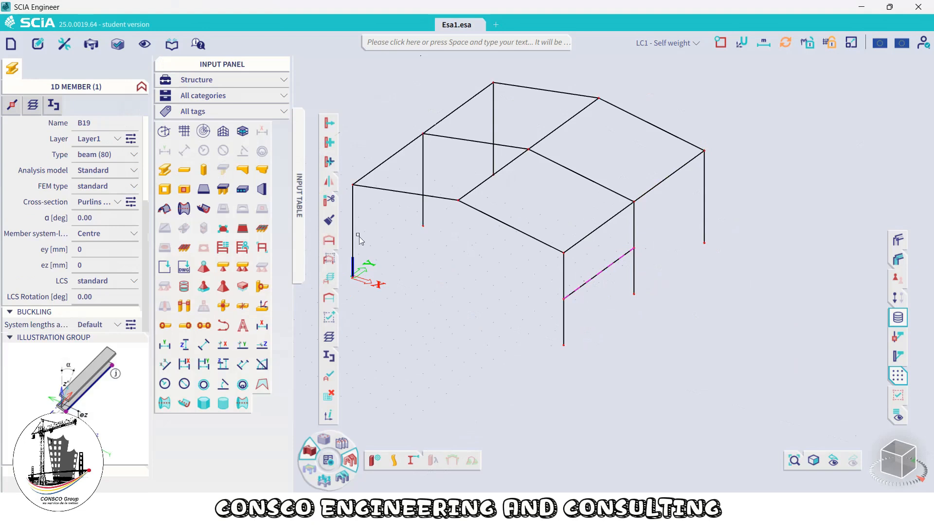
click(184, 169)
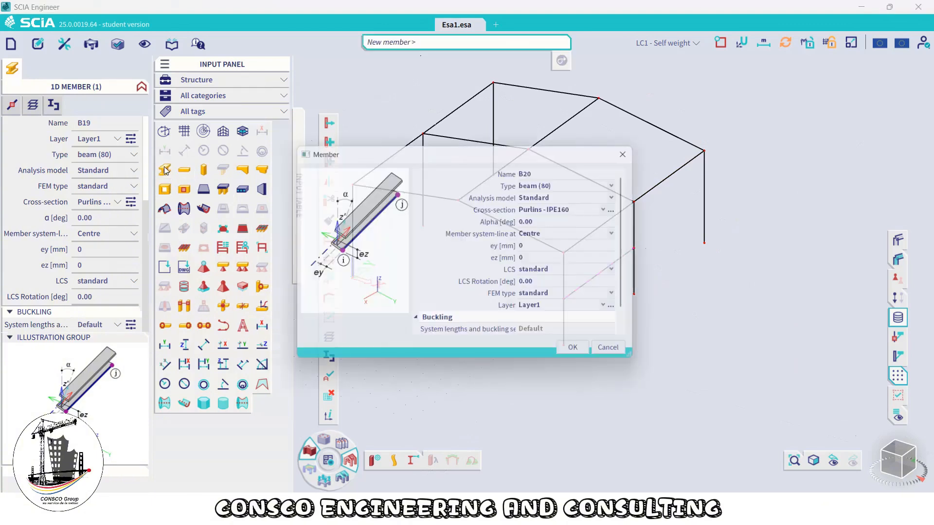
click(556, 182)
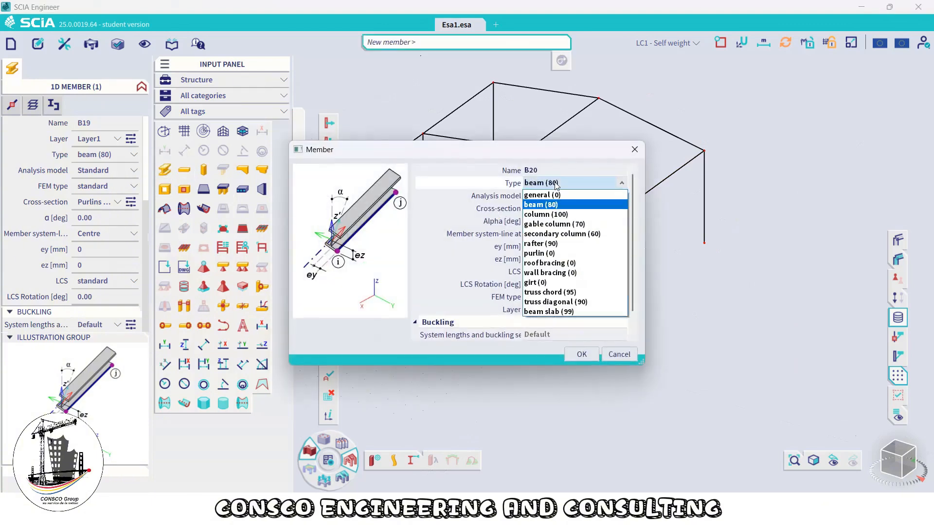
click(576, 276)
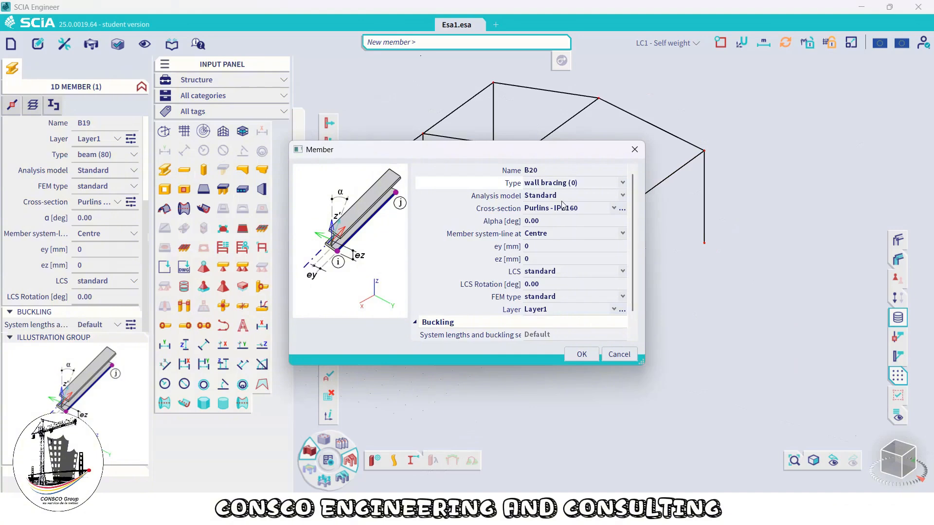
click(575, 209)
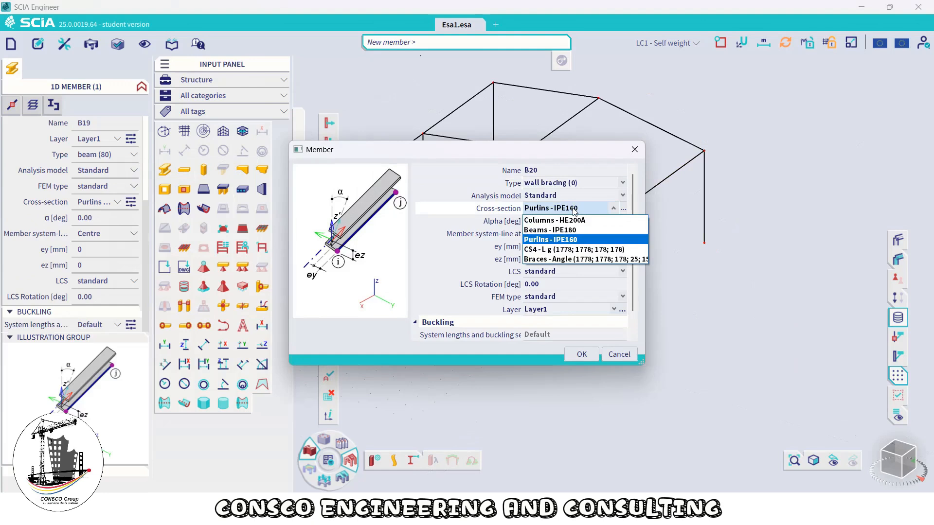
click(568, 261)
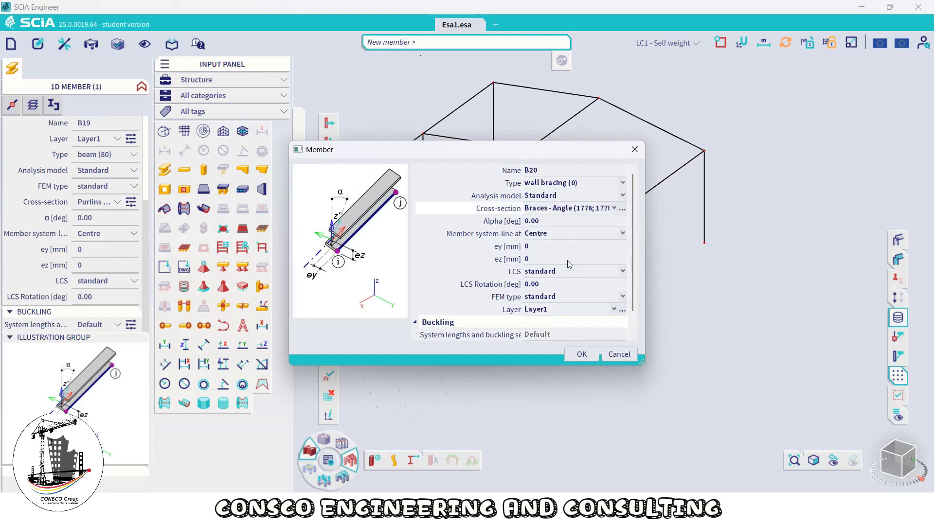
Edit the bracing angle cross-section to 70 mm height and width, then confirm the member settings
drag(544, 156, 354, 135)
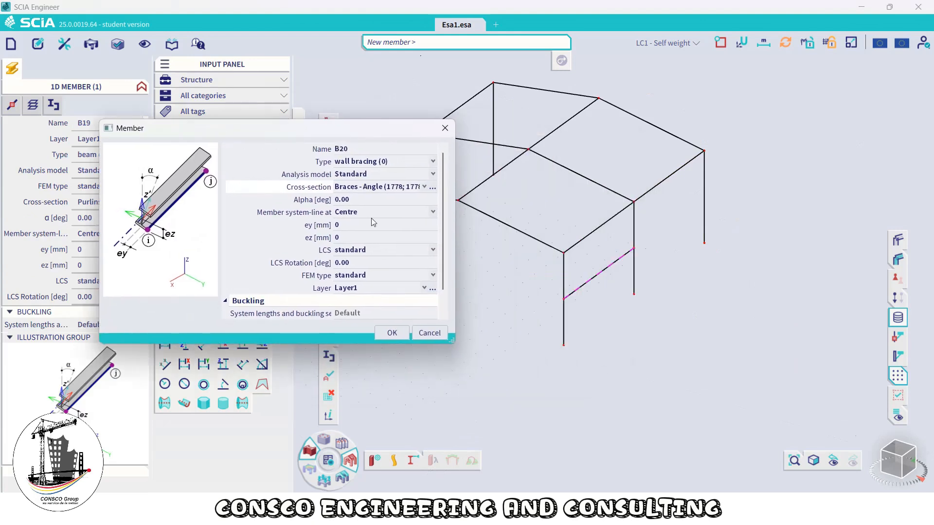
click(432, 189)
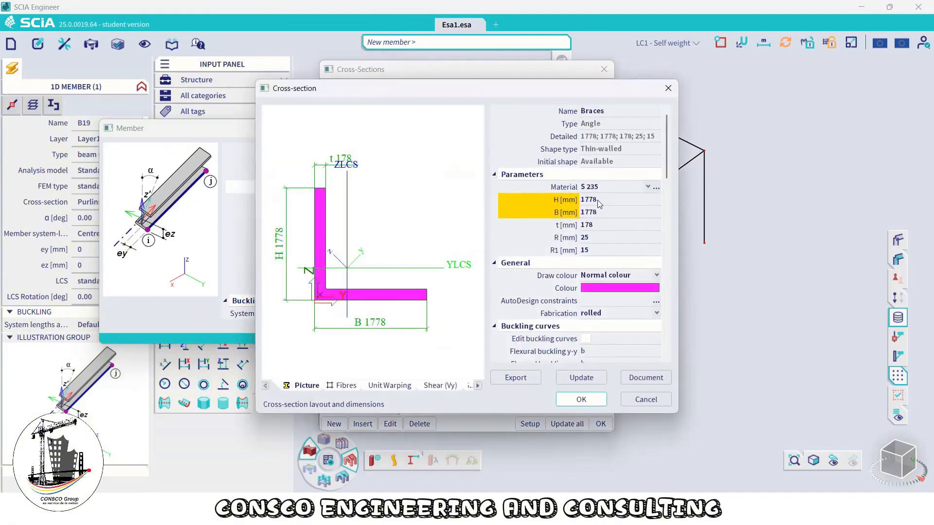
click(599, 200)
text(70)
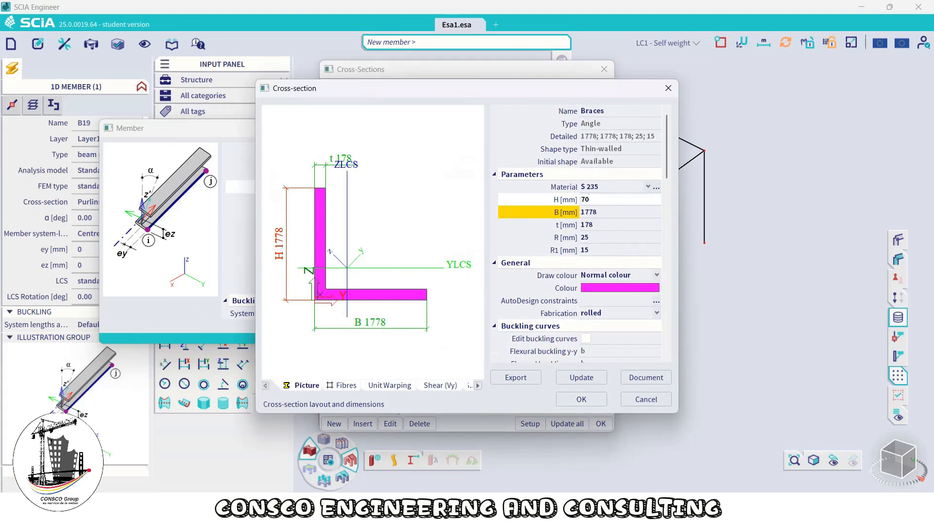
key(Return)
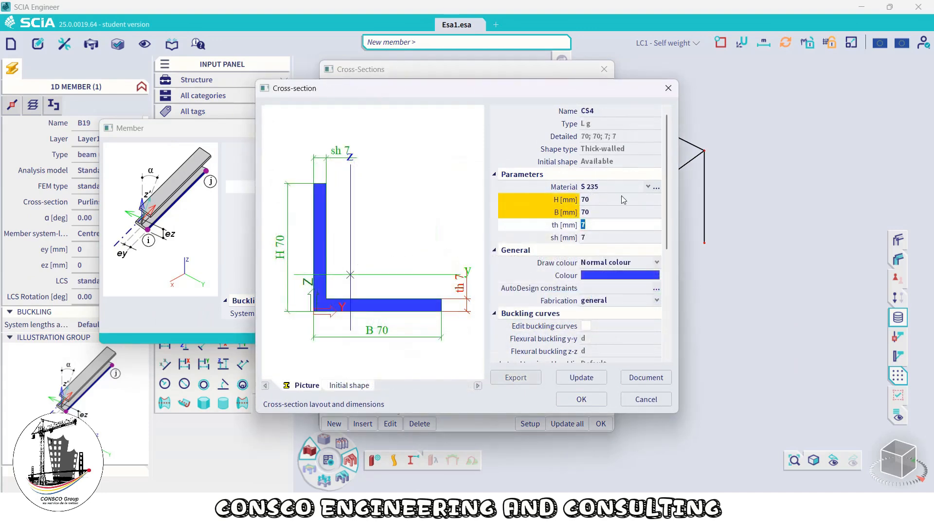
click(581, 398)
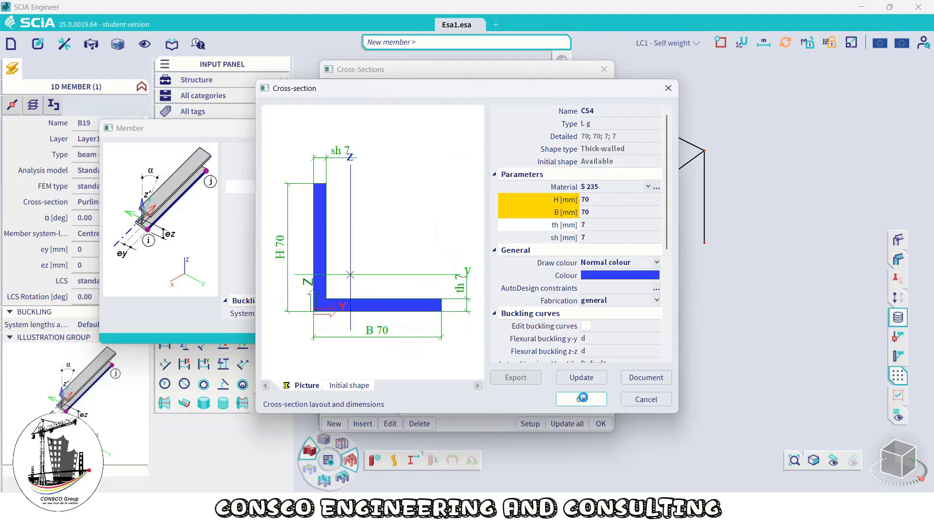
click(567, 309)
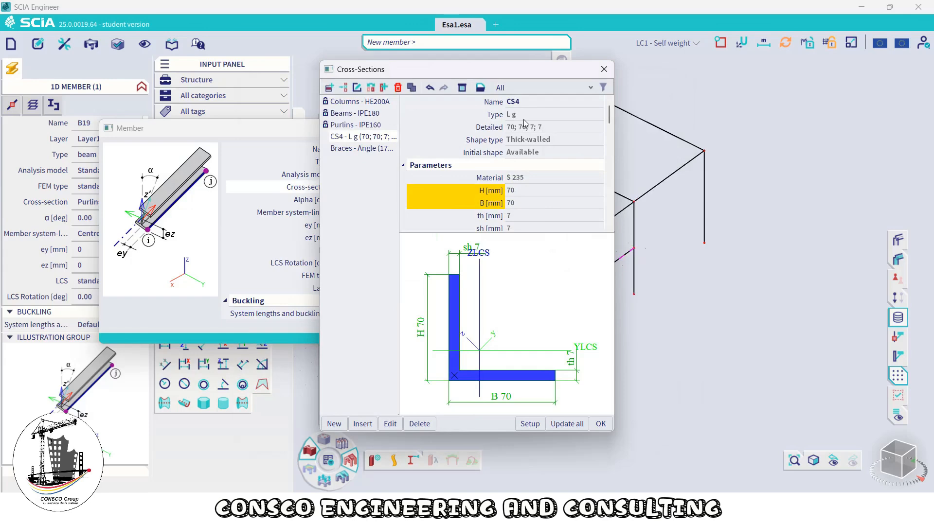
click(600, 424)
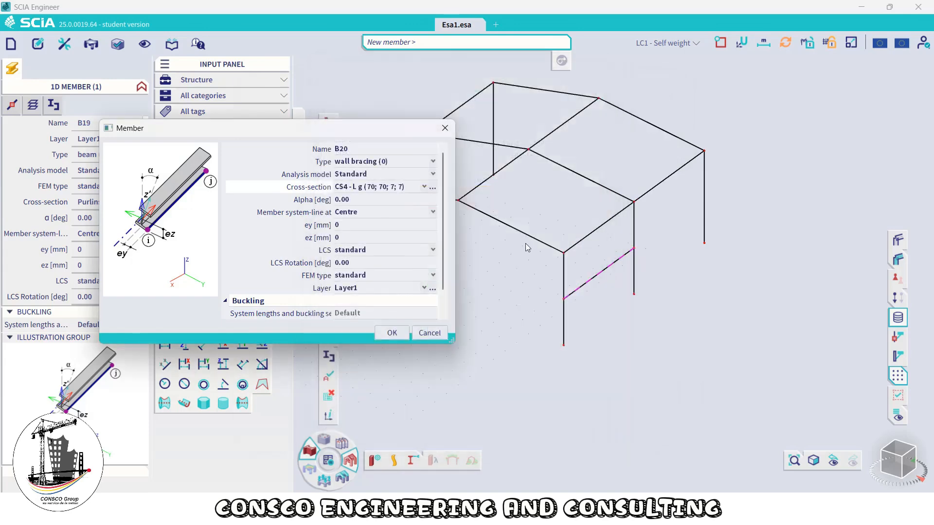
click(392, 333)
Draw a bracing member from the front column's top to the neighbouring column's point at 3 m height
scroll(655, 184, up, 3)
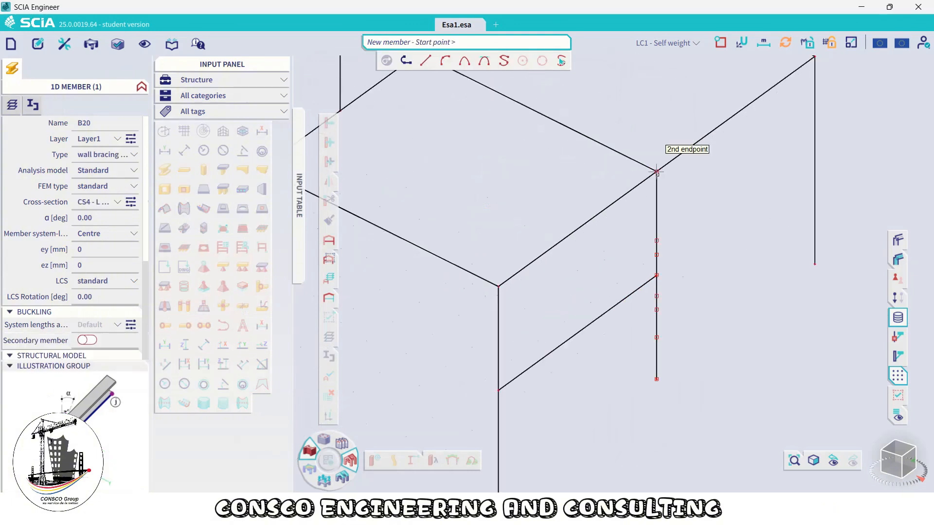
click(656, 172)
scroll(771, 243, up, 2)
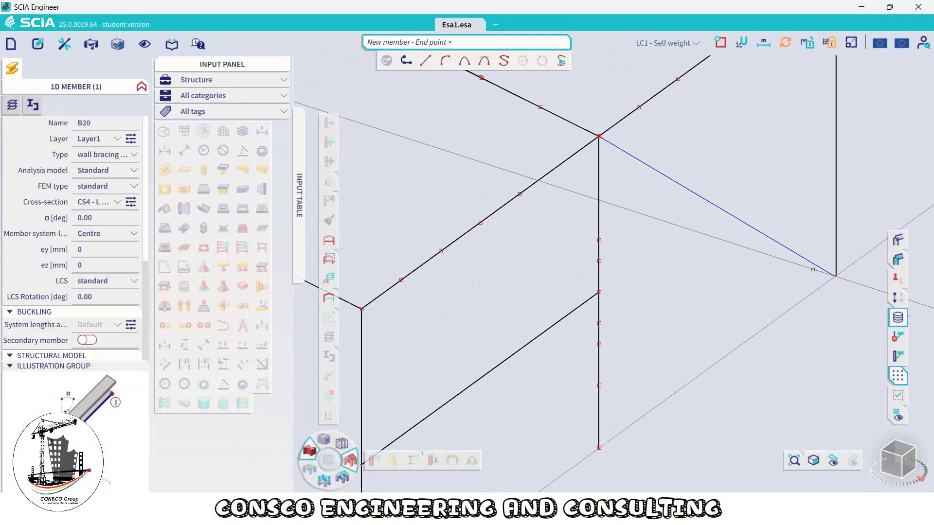
click(835, 275)
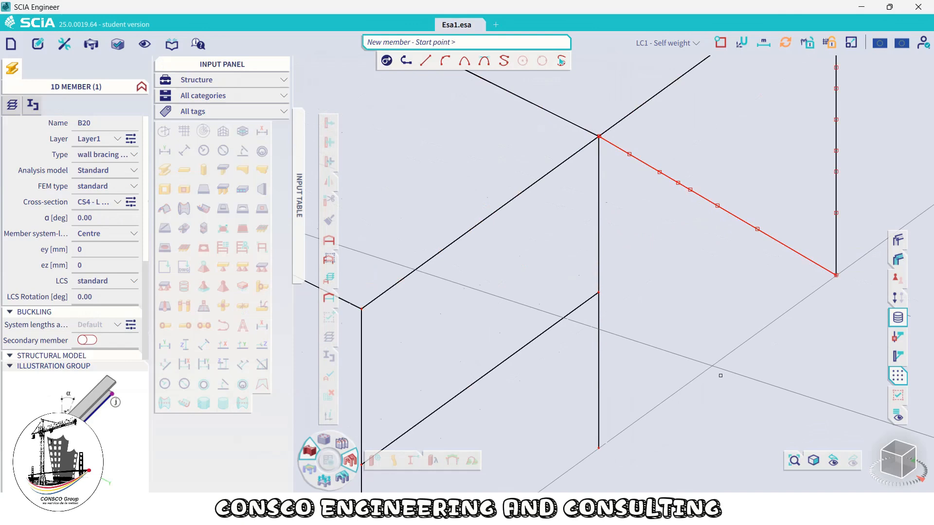
Draw a second bracing diagonal from the front column's base up to the neighbouring column's top
click(599, 448)
scroll(627, 316, down, 1)
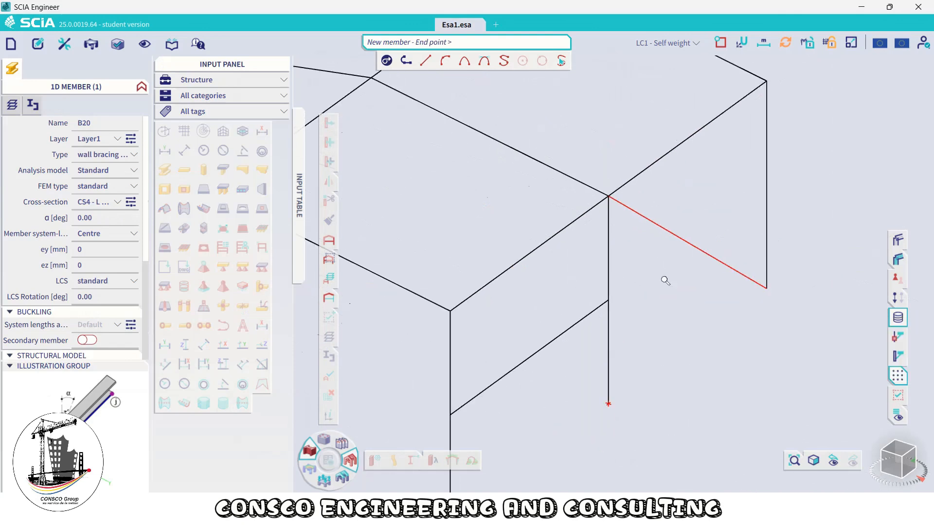
middle_drag(681, 188, 615, 230)
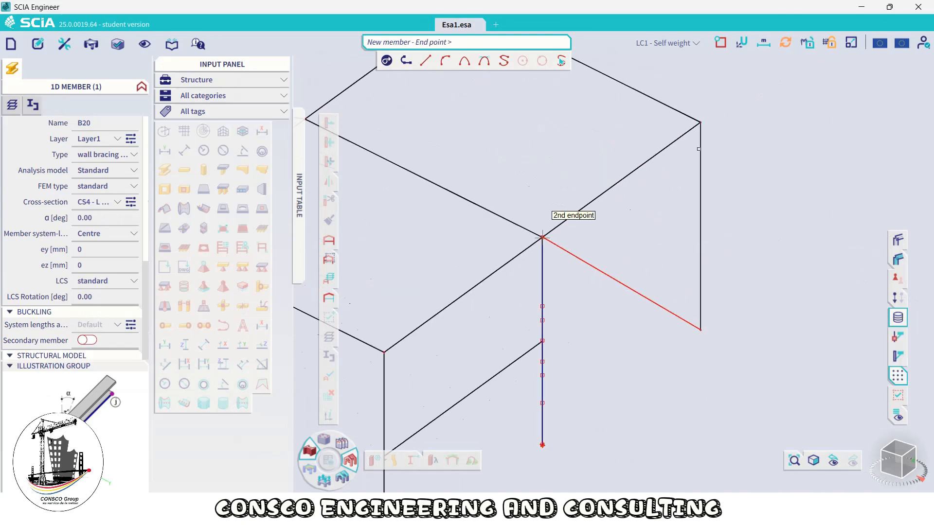
click(700, 123)
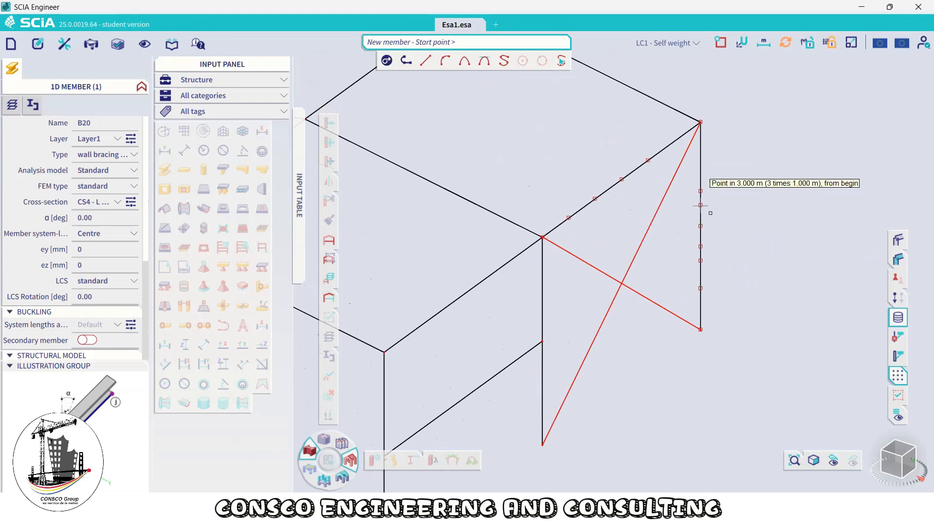
Copy both wall bracing diagonals from the front column's top node to the point 2 m along the far frame's rafter
right_click(757, 207)
click(788, 228)
scroll(776, 232, down, 3)
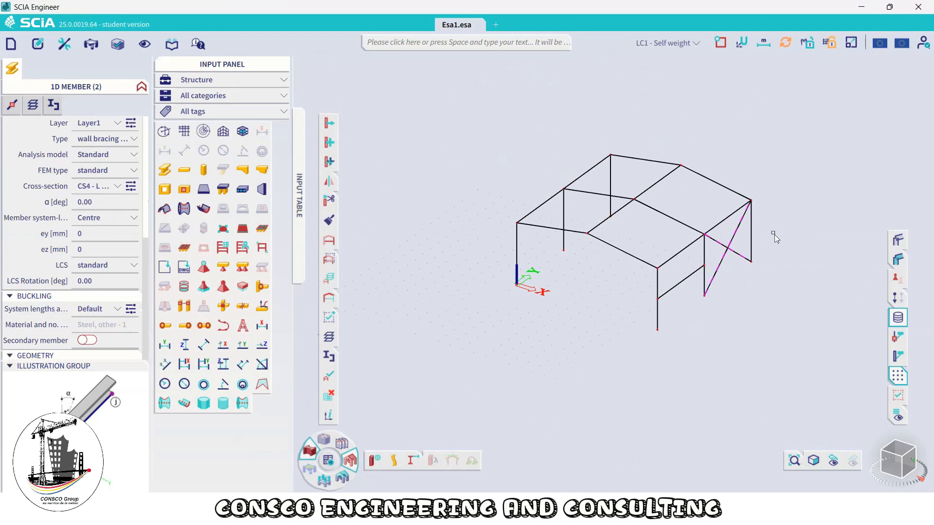
scroll(742, 232, up, 2)
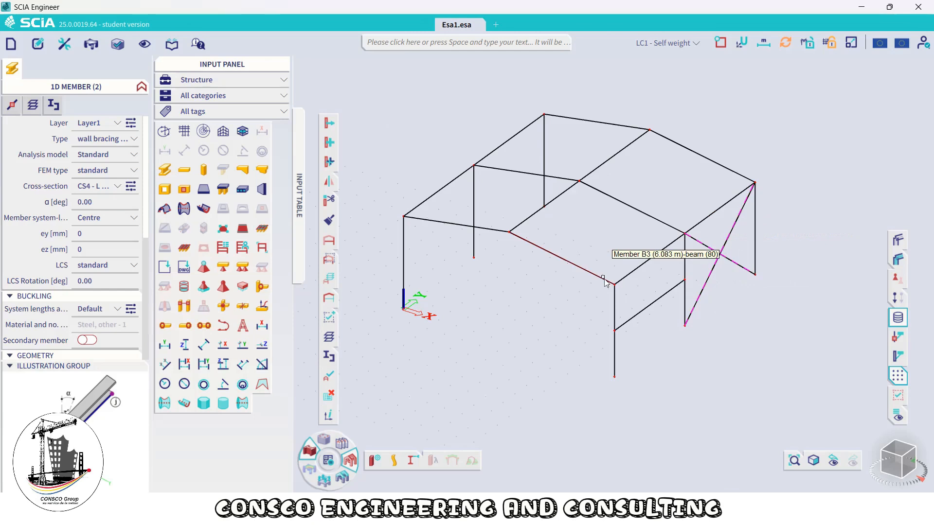
key(ctrl+c)
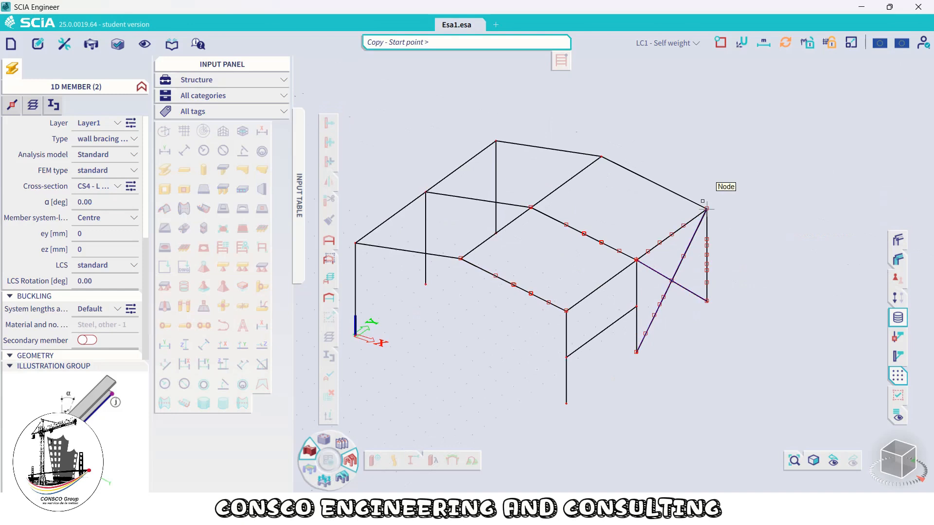
scroll(724, 243, up, 5)
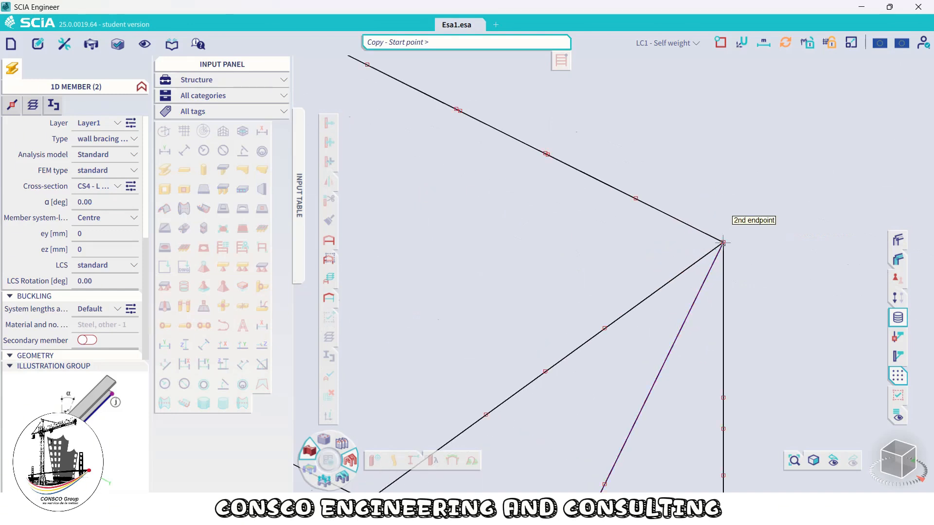
click(723, 242)
scroll(675, 280, down, 5)
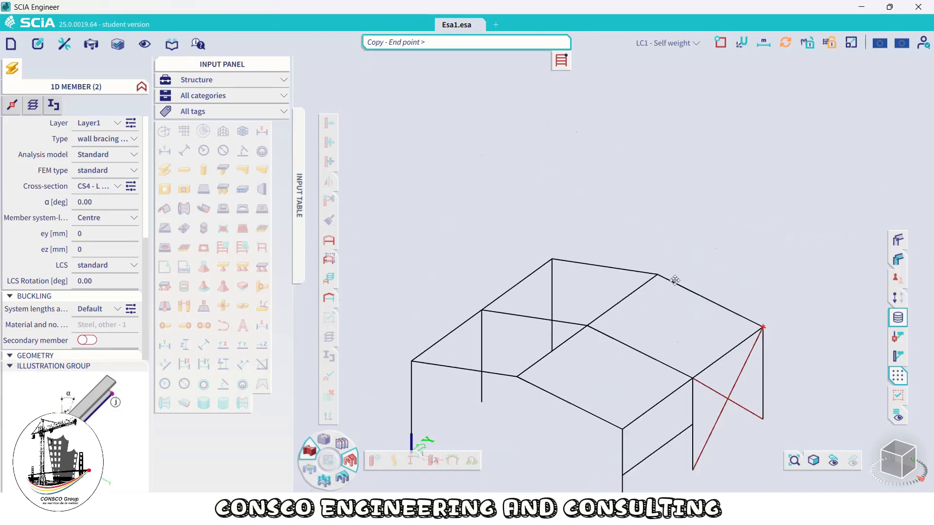
scroll(569, 258, up, 5)
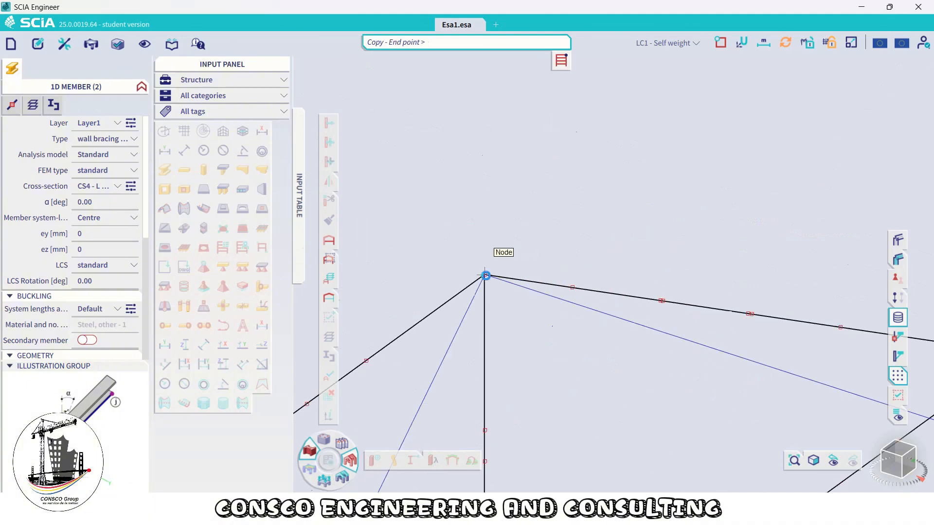
scroll(485, 276, down, 5)
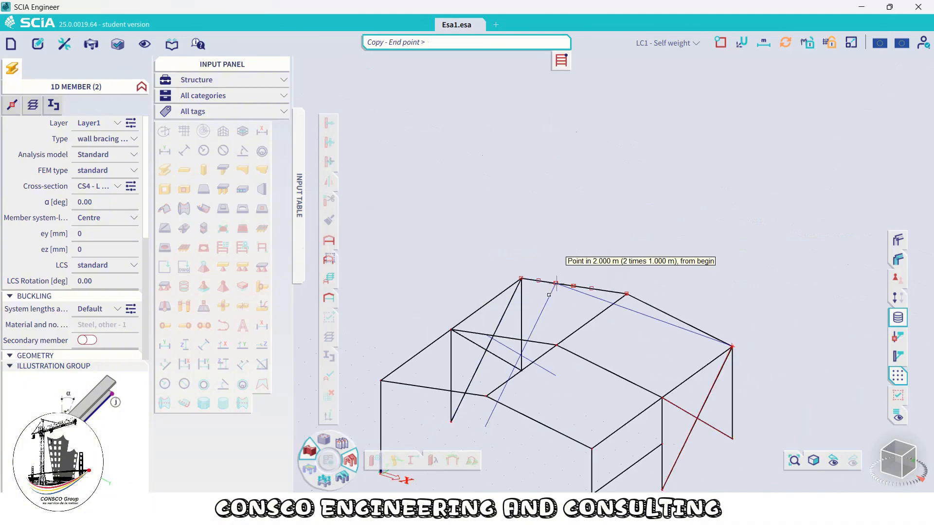
click(556, 282)
scroll(600, 378, down, 5)
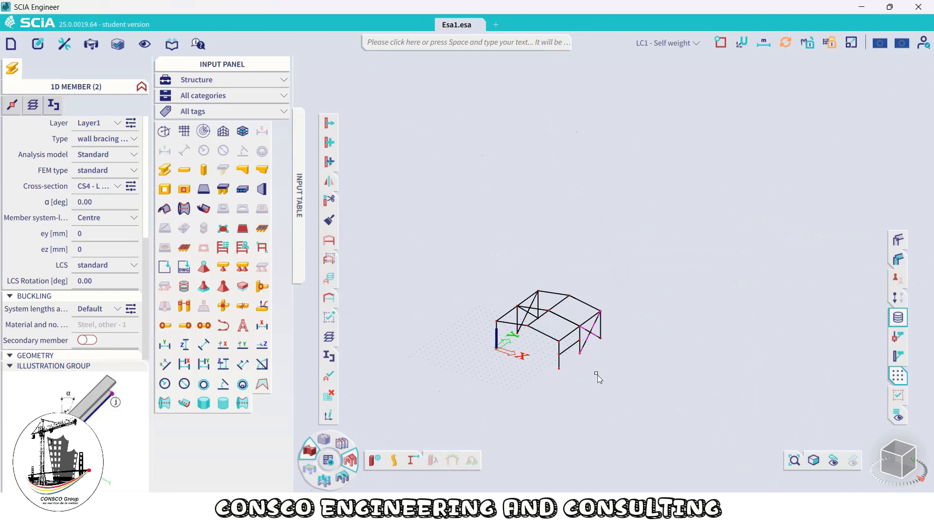
Save the project under the file name Model 1
key(ctrl+s)
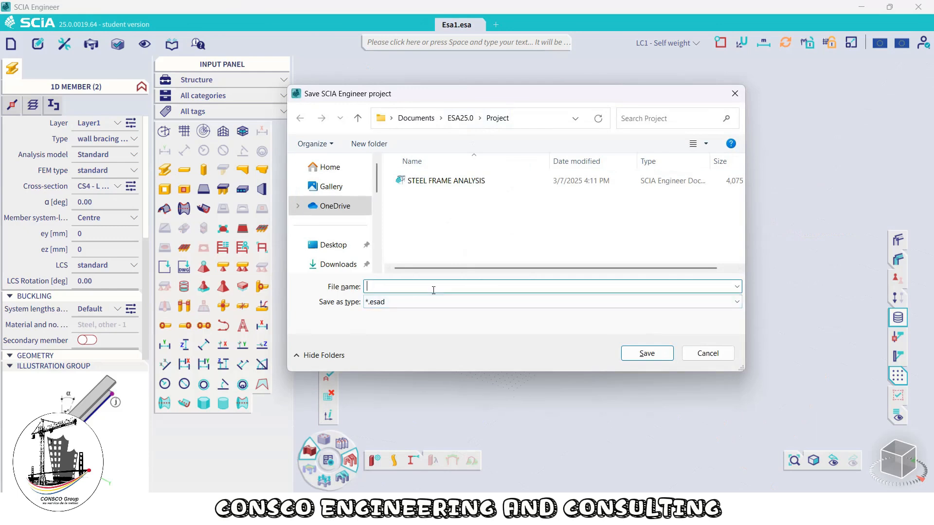
text(MOdel)
key(BackSpace)
key(BackSpace)
key(BackSpace)
text(odel 1)
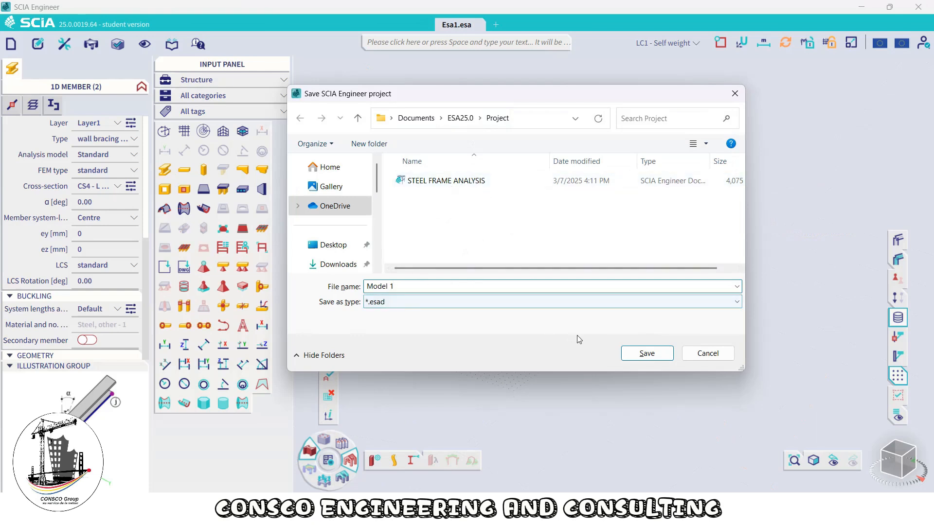
click(645, 353)
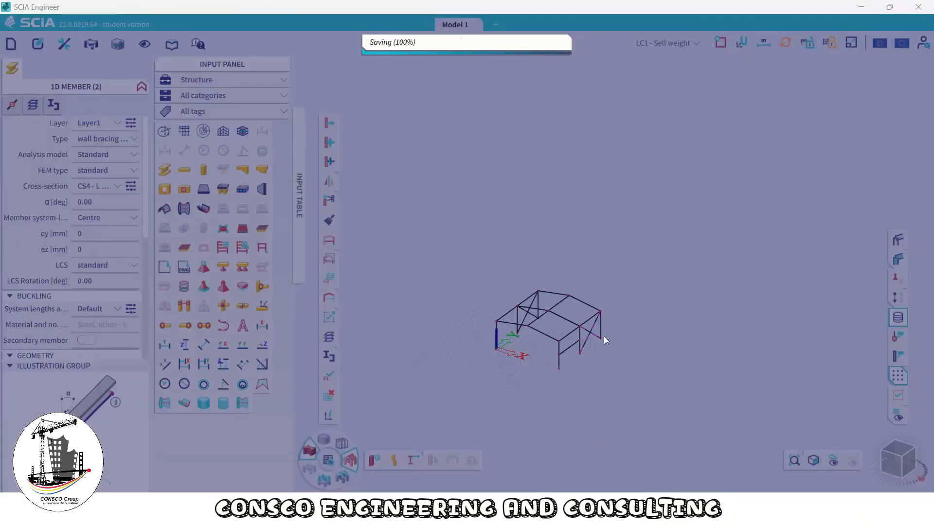
scroll(597, 354, up, 5)
scroll(597, 355, down, 5)
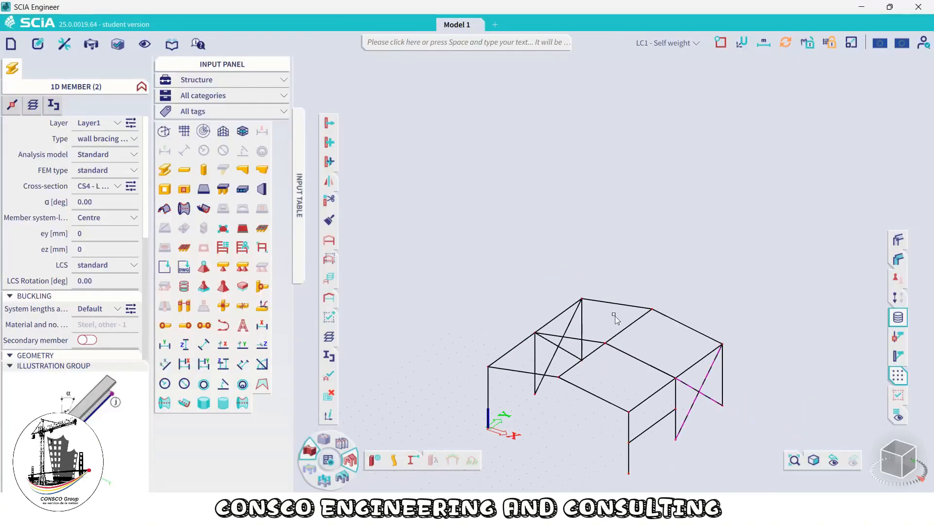
scroll(561, 343, up, 2)
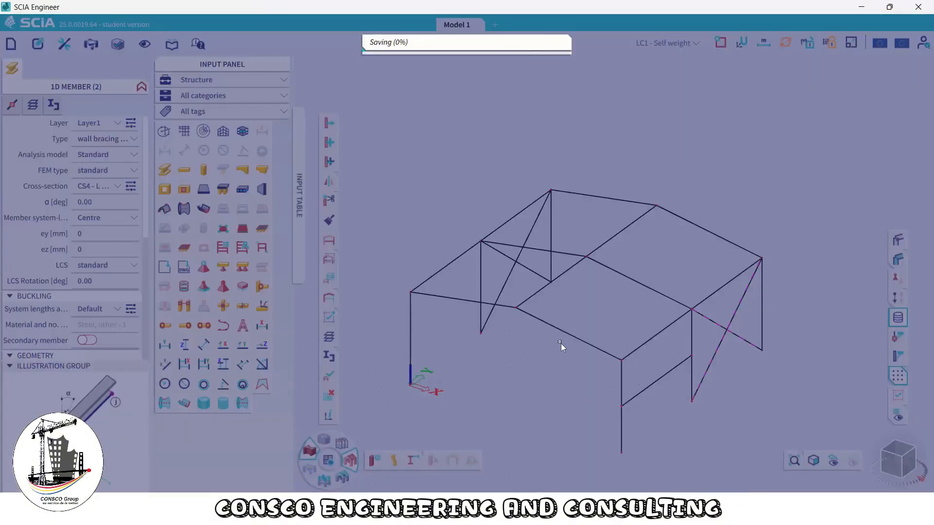